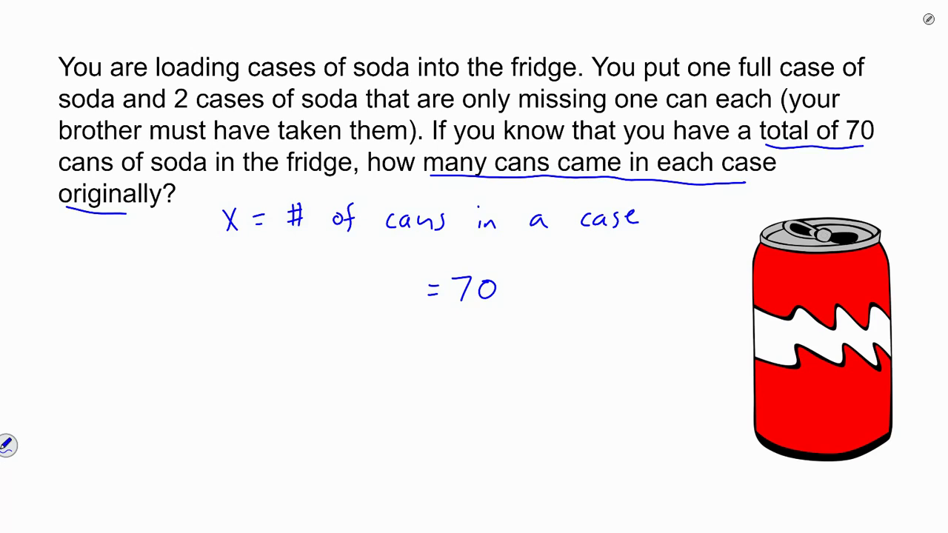
Step: Underline "one full case", "2 cases" and "missing one" in the soda word problem
drag(691, 74, 813, 82)
drag(176, 108, 250, 111)
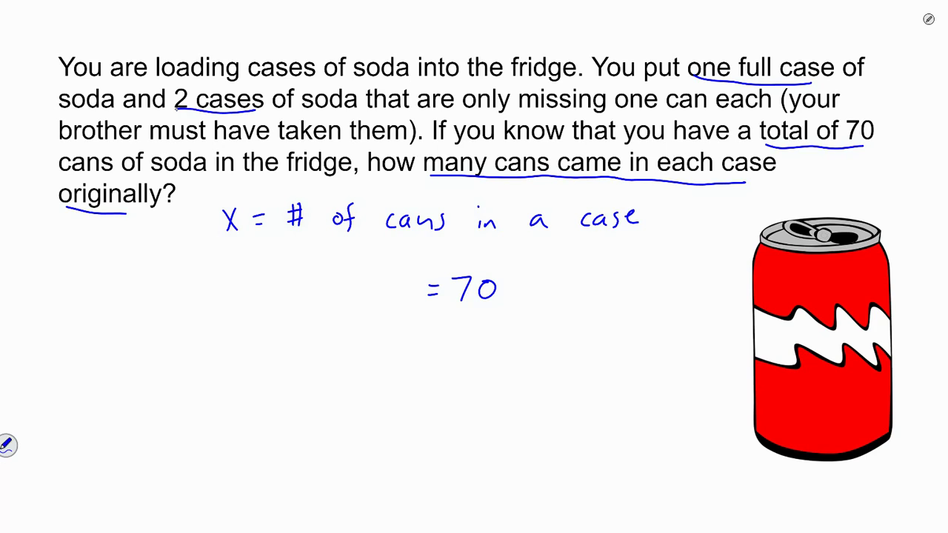
drag(527, 108, 651, 109)
Step: Handwrite x + 2(x − 1) in front of "= 70" to complete the equation for the soda problem
mouse_move(212, 285)
mouse_down()
mouse_move(223, 298)
mouse_move(212, 298)
mouse_up()
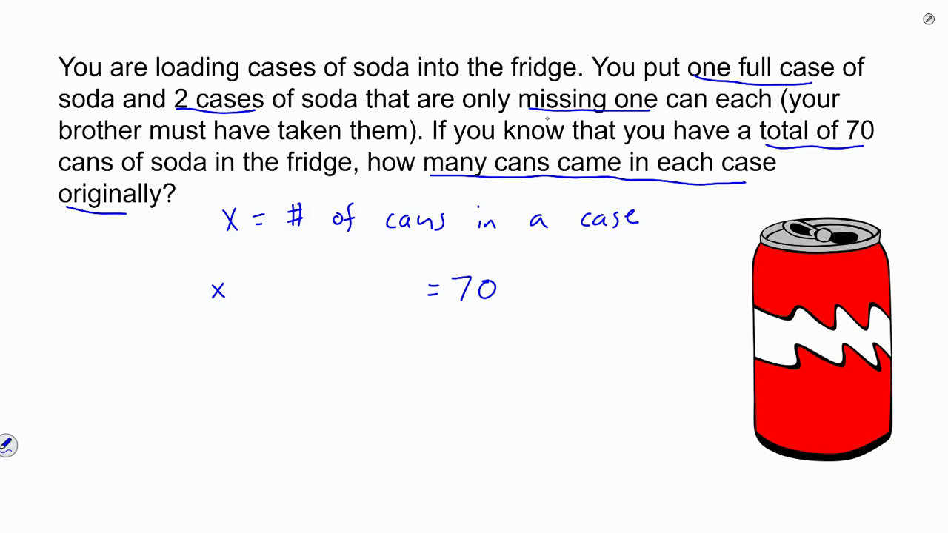
drag(326, 283, 336, 299)
mouse_move(336, 283)
mouse_down()
mouse_move(325, 298)
mouse_move(359, 289)
mouse_up()
drag(371, 280, 374, 302)
drag(382, 274, 389, 301)
mouse_move(320, 272)
mouse_down()
mouse_move(319, 299)
mouse_move(295, 296)
mouse_move(308, 296)
mouse_up()
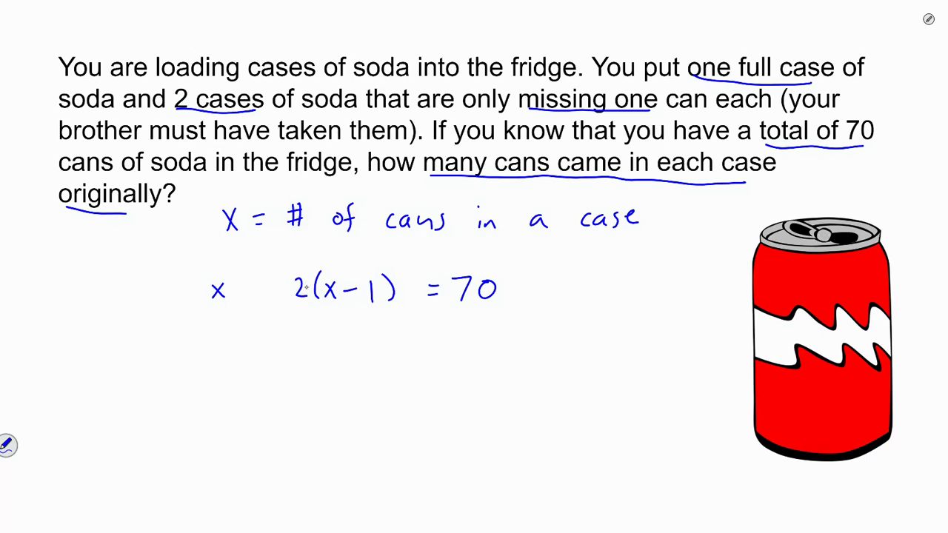
drag(254, 284, 253, 297)
Step: Clear all handwritten ink from the slide and turn off SMART Ink
click(929, 23)
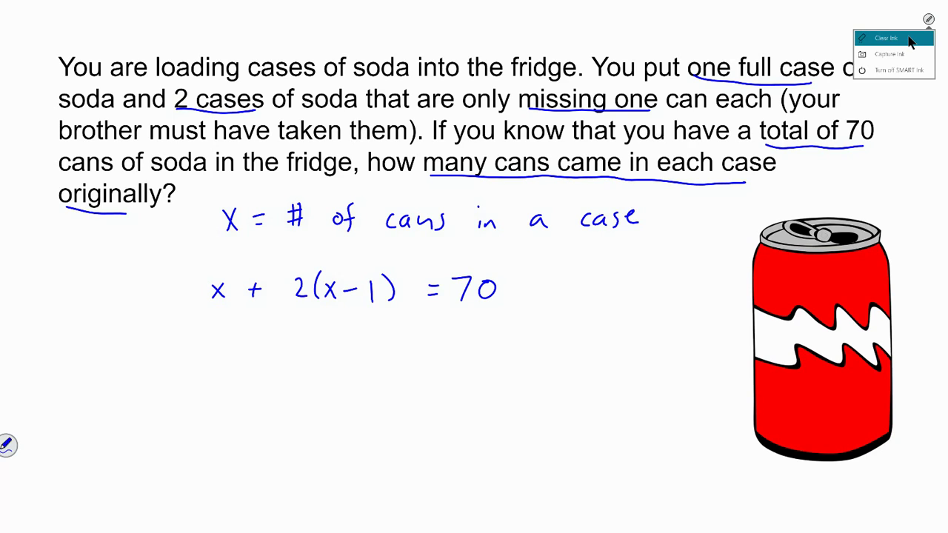
click(910, 41)
click(901, 65)
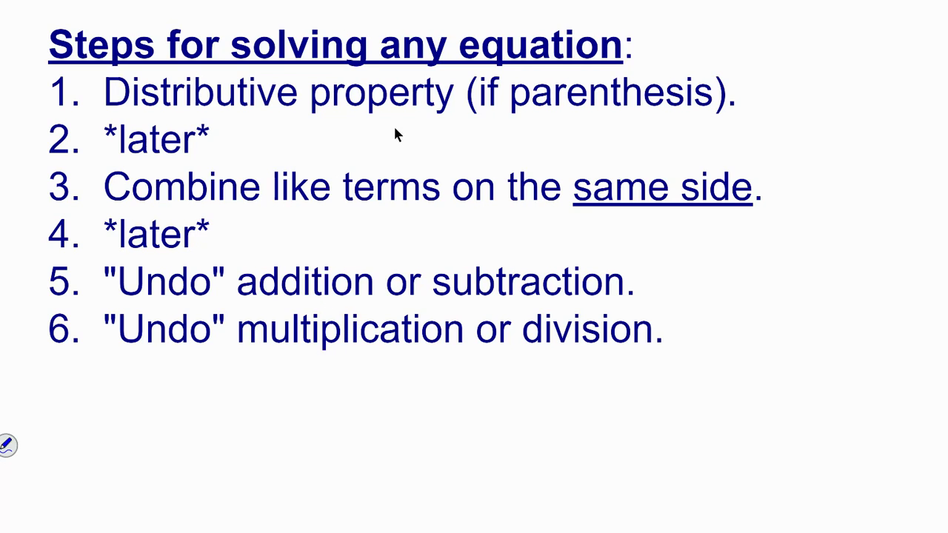
Step: Switch to the Graspable Math canvas, insert the math expression x+2(x-1)=70 and place it just below the instruction text, towards the page's right side
key(Escape)
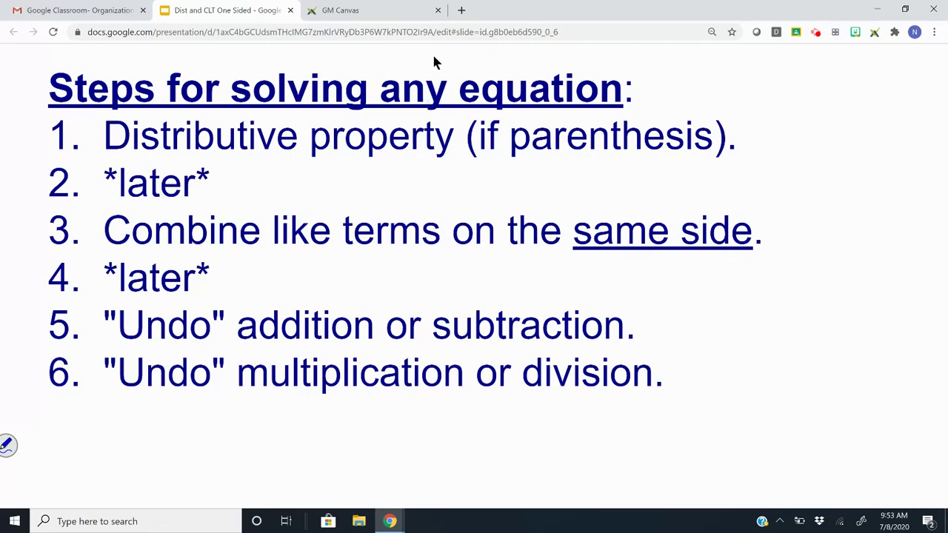
click(353, 11)
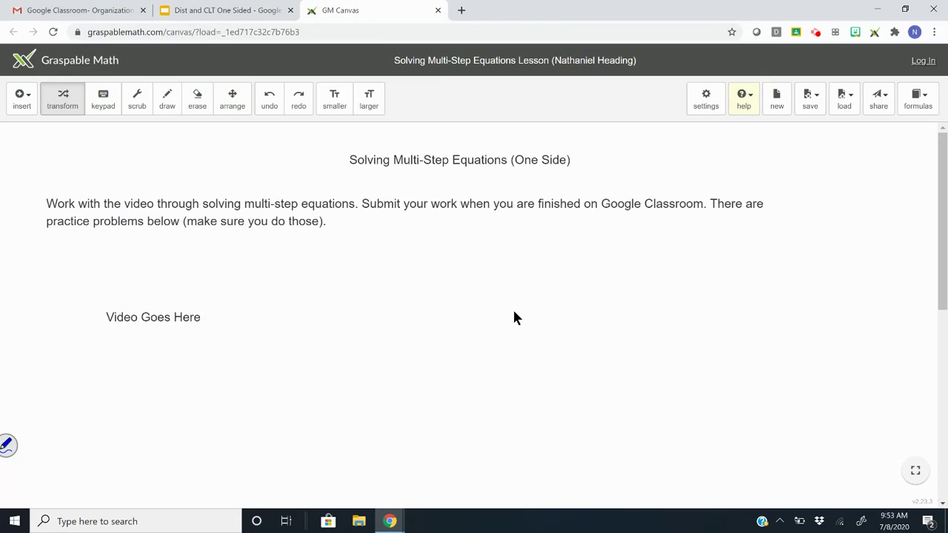
mouse_move(251, 328)
click(22, 102)
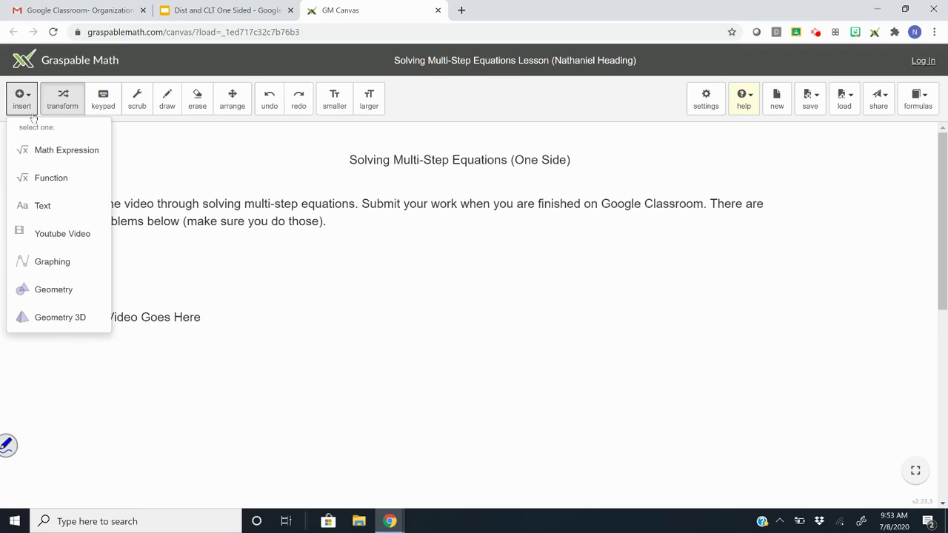
click(49, 151)
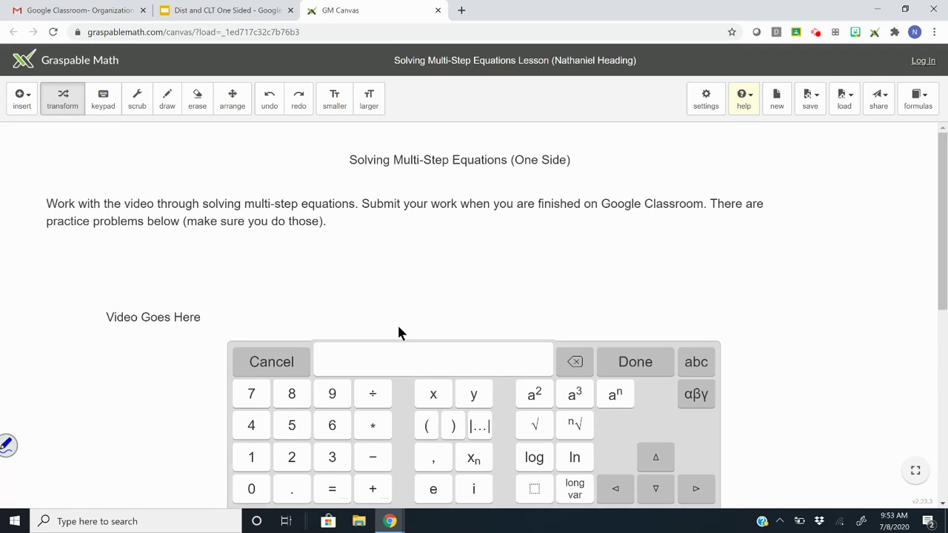
text(x+2()
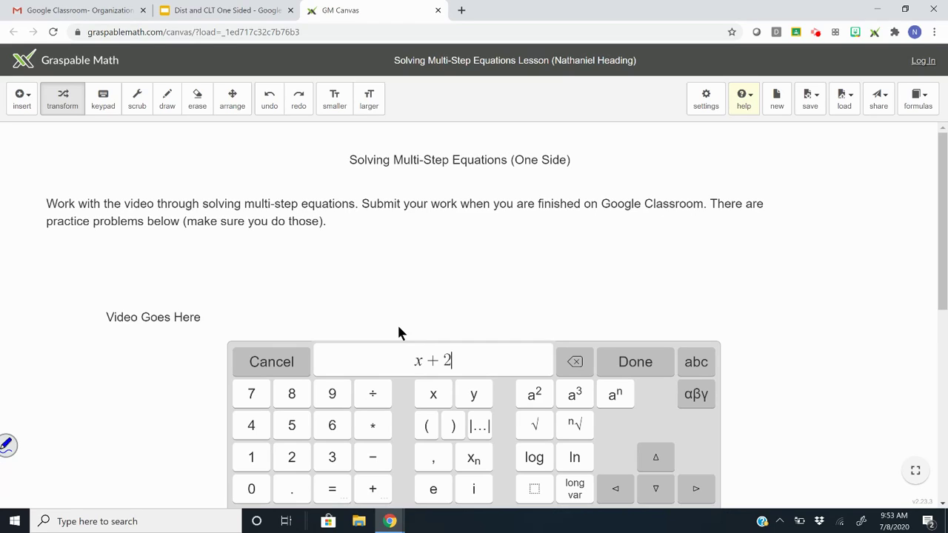
text(x-1)
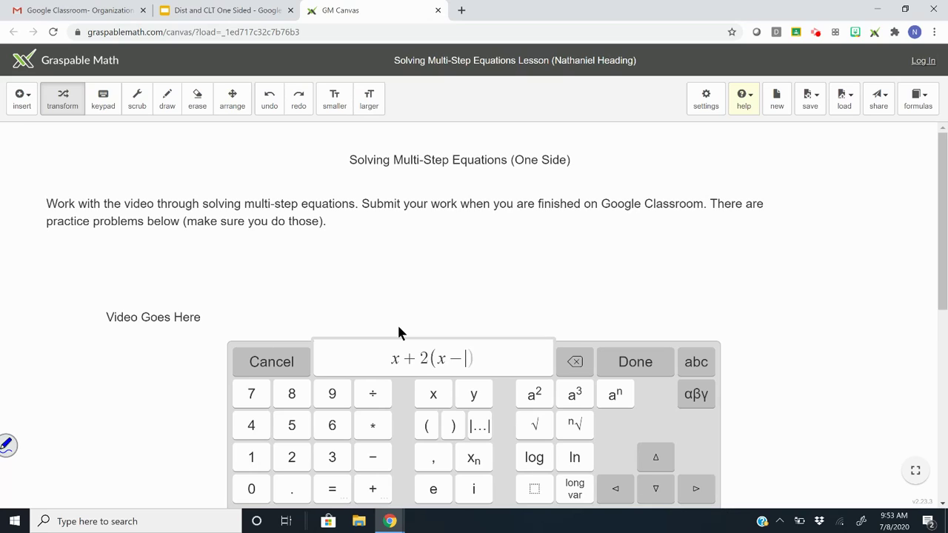
text()=7)
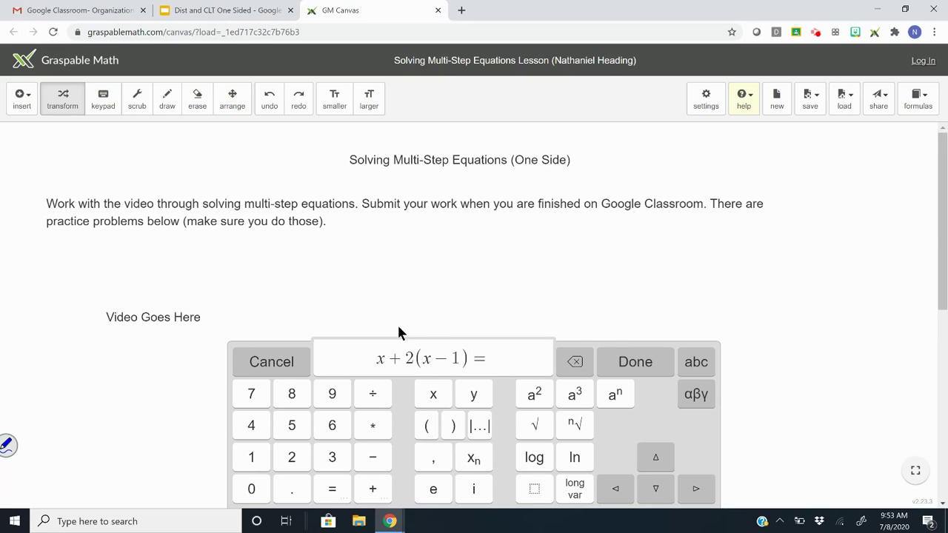
text(0)
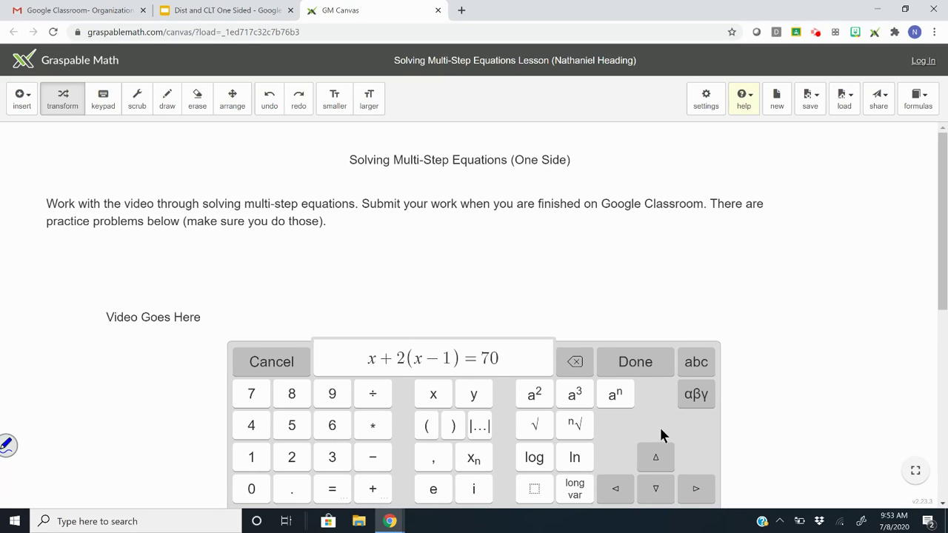
click(642, 372)
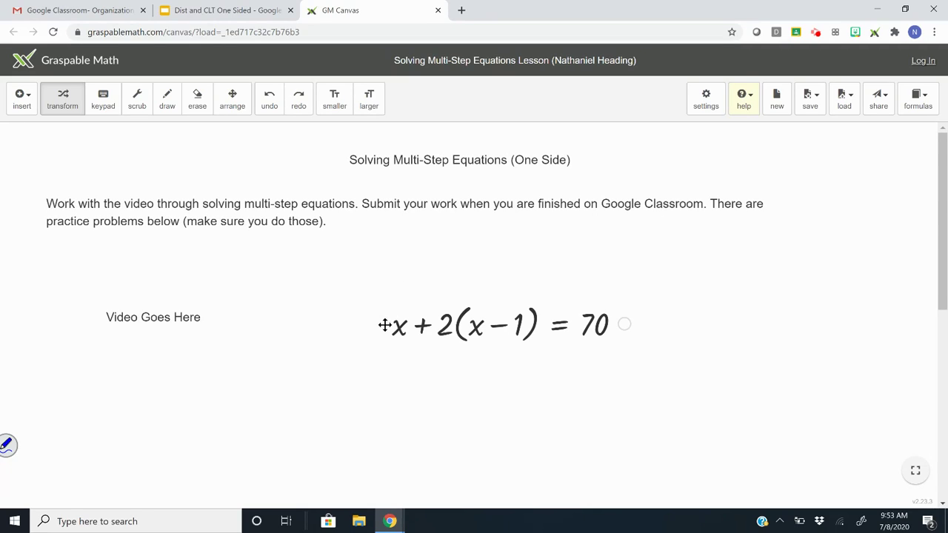
drag(389, 323, 542, 265)
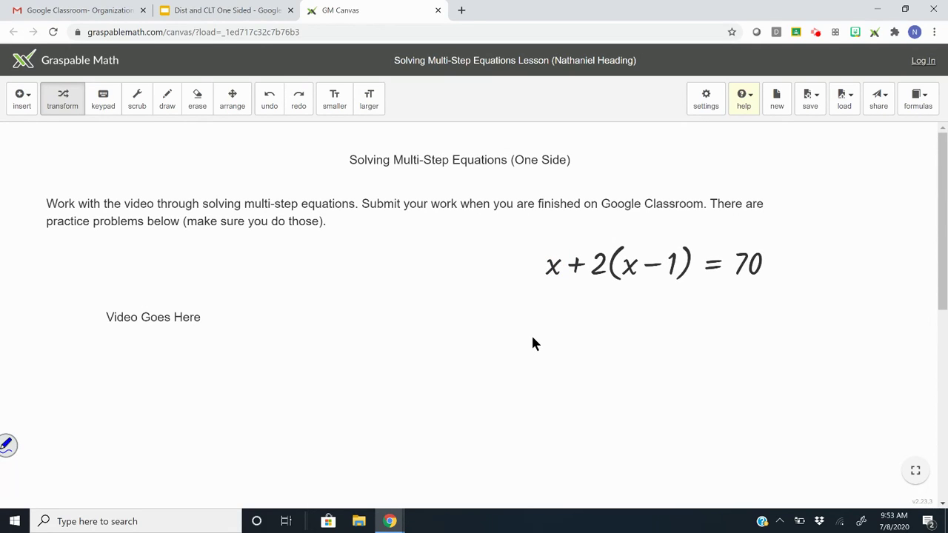
Step: Check the "Steps for solving any equation" slide in Google Slides and return to the Graspable Math canvas
click(217, 9)
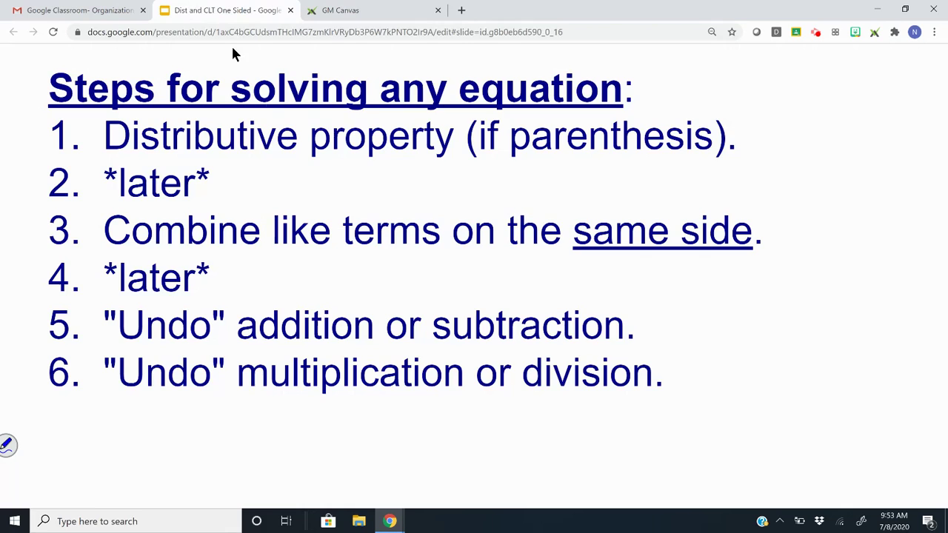
key(Escape)
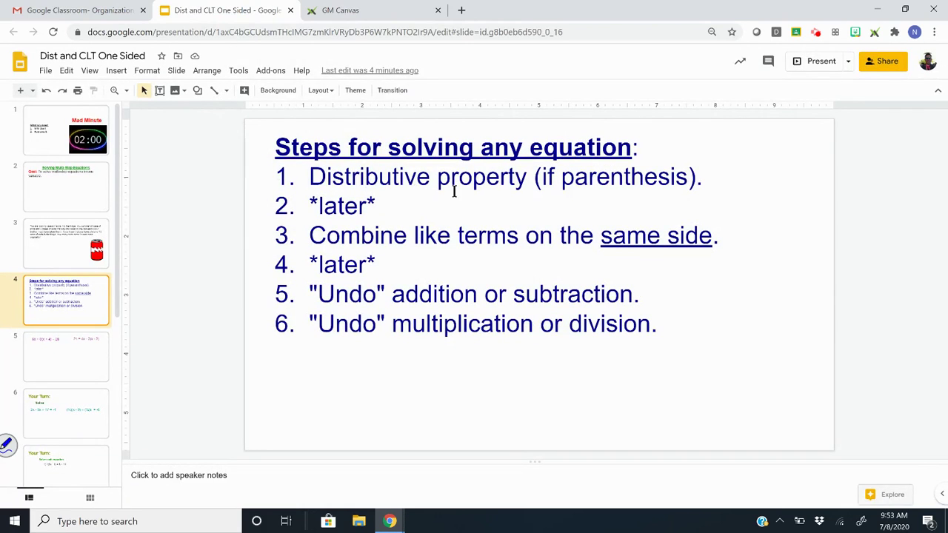
click(378, 10)
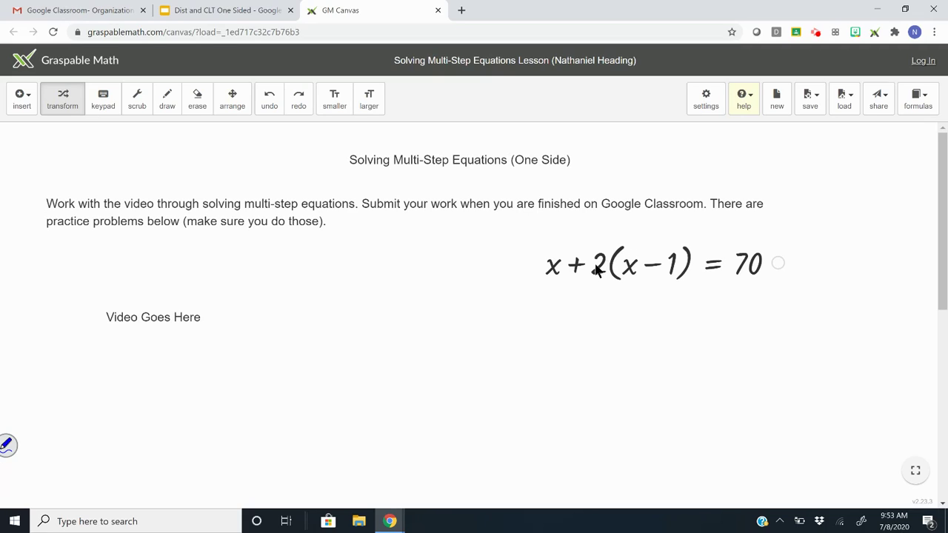
Step: Distribute the 2 over (x − 1) and combine the like terms x and 2x
drag(599, 268, 622, 261)
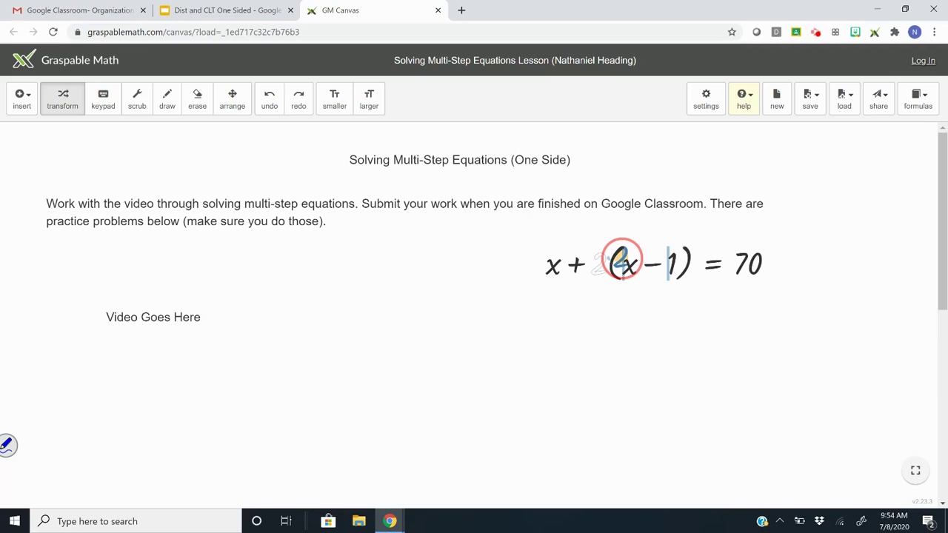
drag(622, 260, 621, 264)
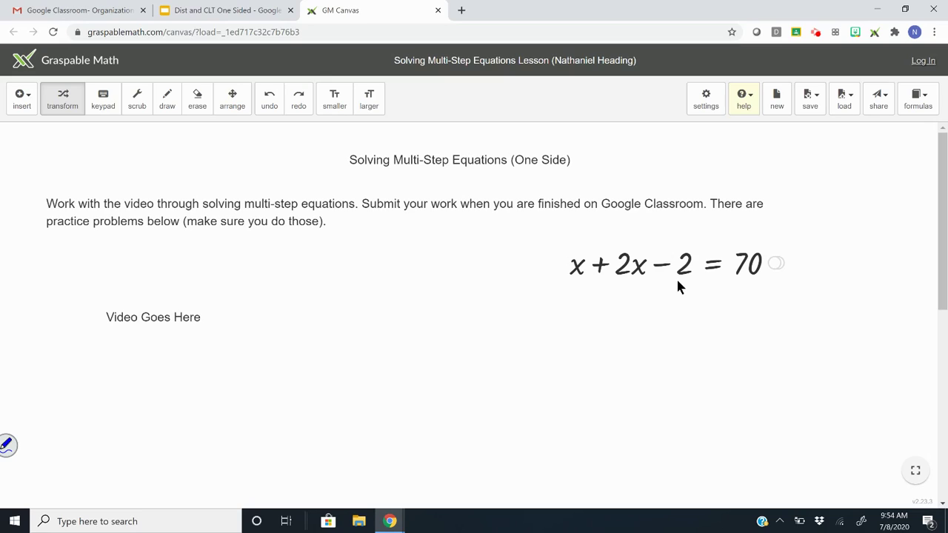
click(601, 268)
Step: Solve 3x − 2 = 70 for x by undoing the subtraction of 2 and the multiplication by 3, simplifying each result
drag(685, 272, 792, 285)
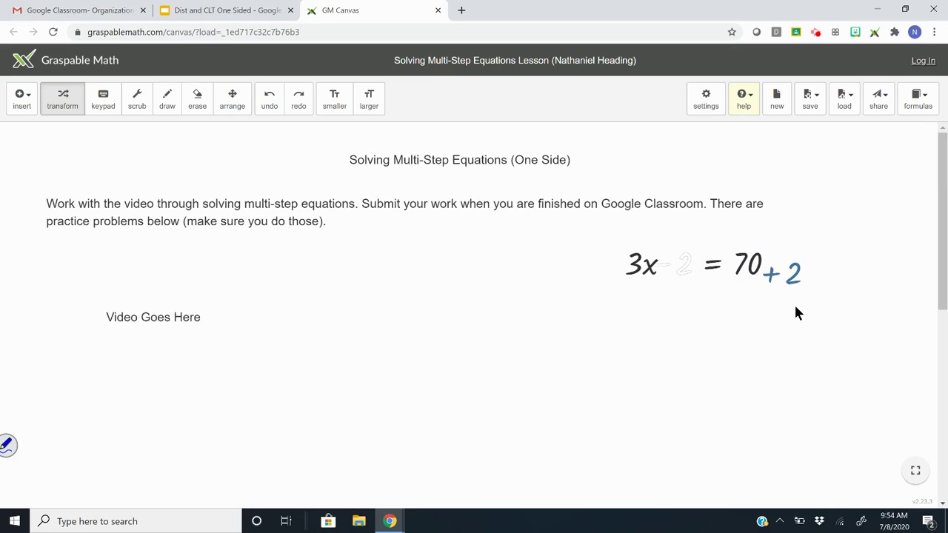
click(772, 267)
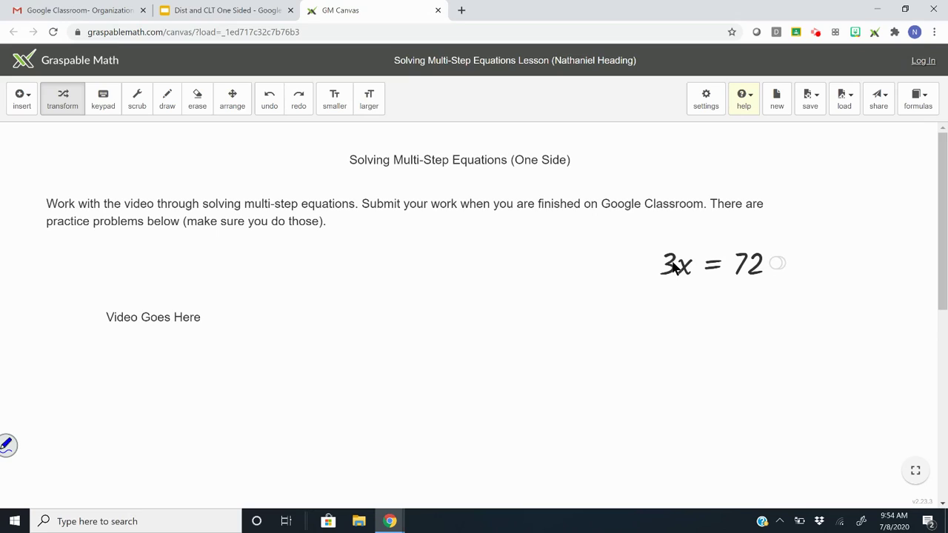
drag(674, 264, 757, 291)
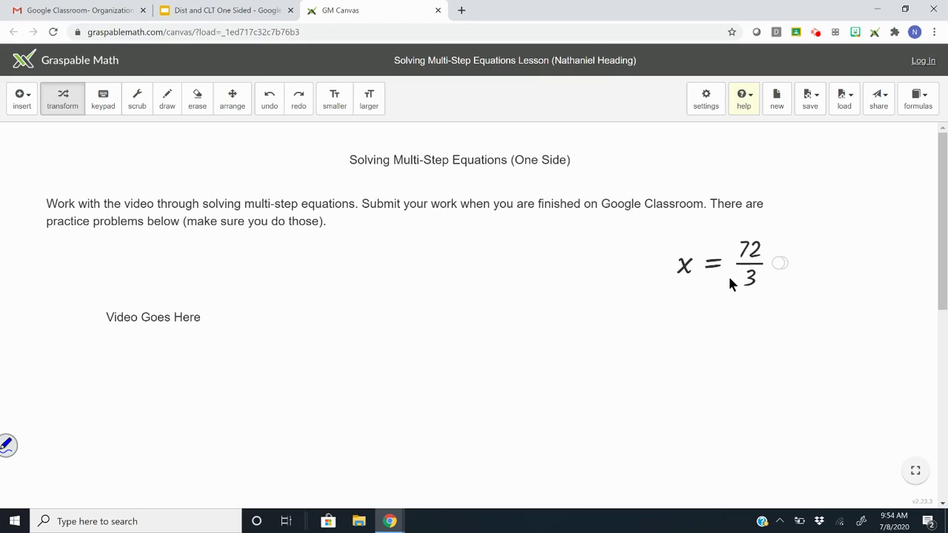
click(752, 270)
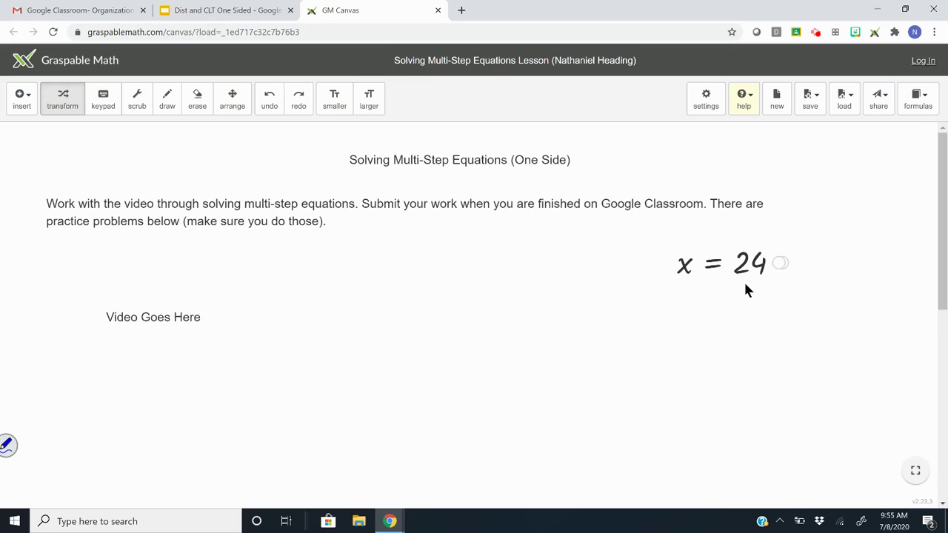
Step: Expand the solved equation's history to show every line of work from x + 2(x − 1) = 70 to the solution
scroll(745, 289, down, 1)
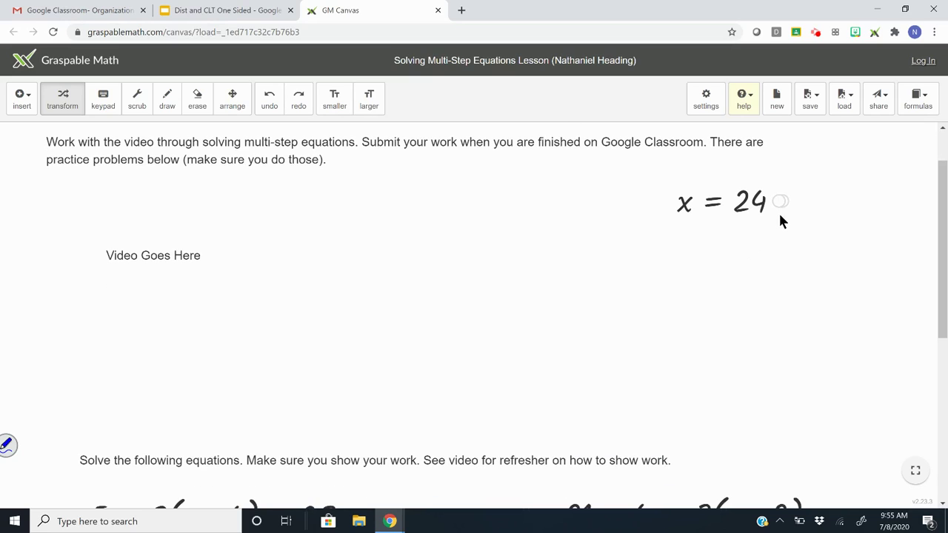
drag(781, 203, 789, 527)
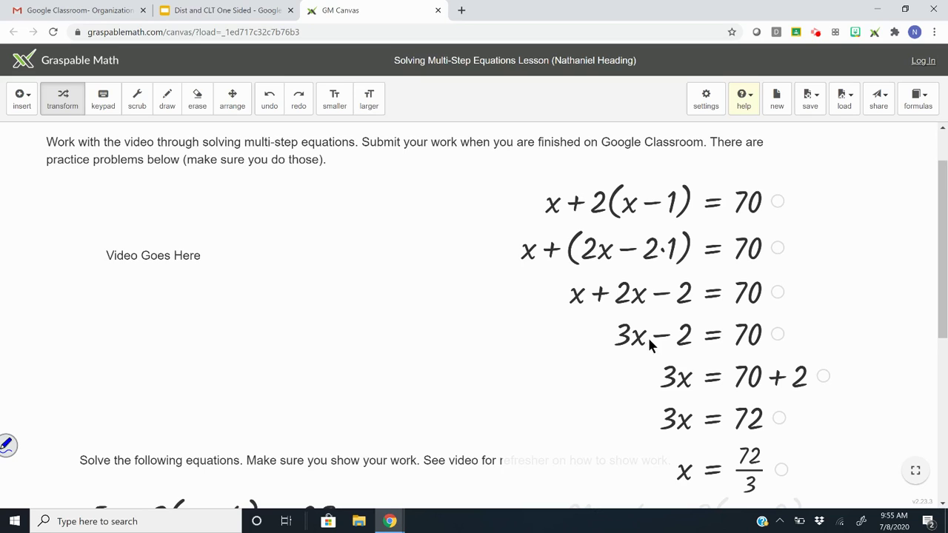
scroll(644, 333, down, 2)
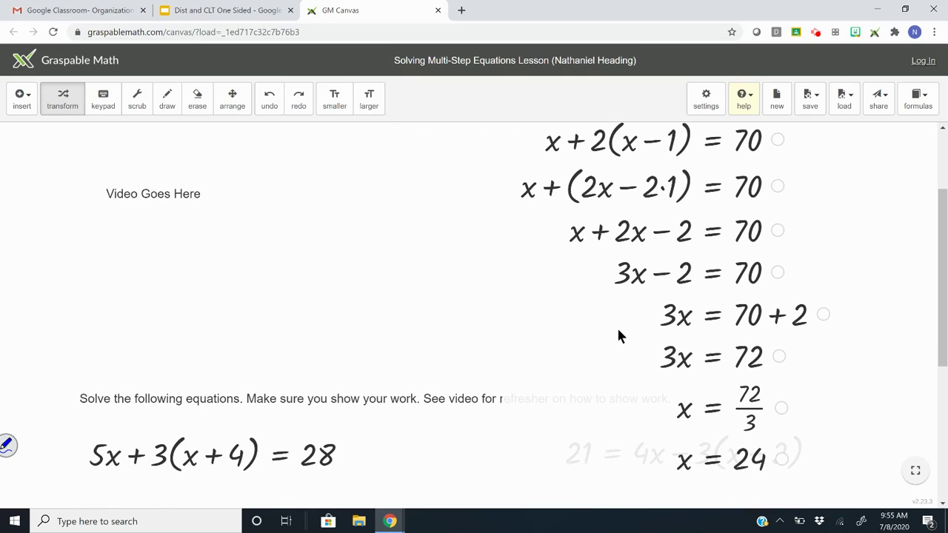
scroll(662, 349, down, 3)
scroll(495, 307, up, 4)
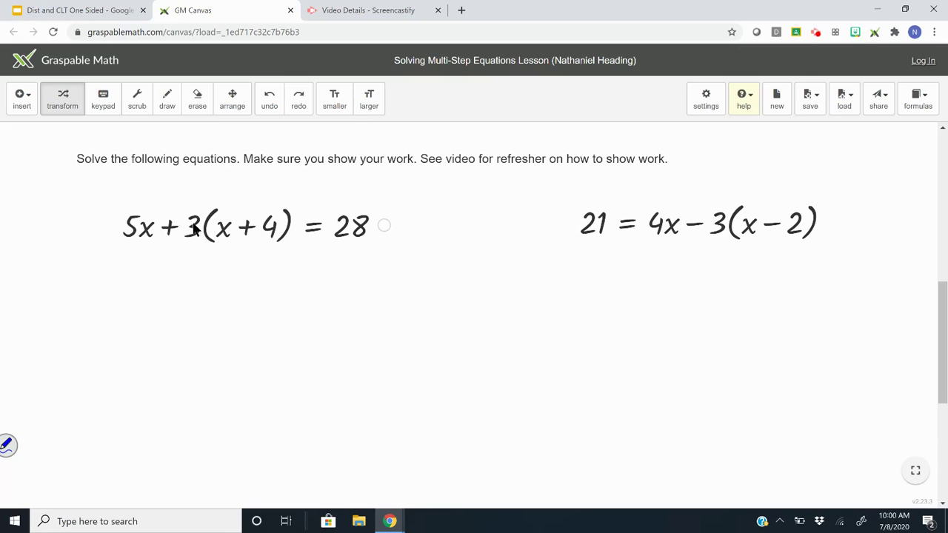
Step: In the practice equation 5x + 3(x + 4) = 28, distribute the 3 and combine the like terms 5x and 3x
drag(194, 227, 223, 215)
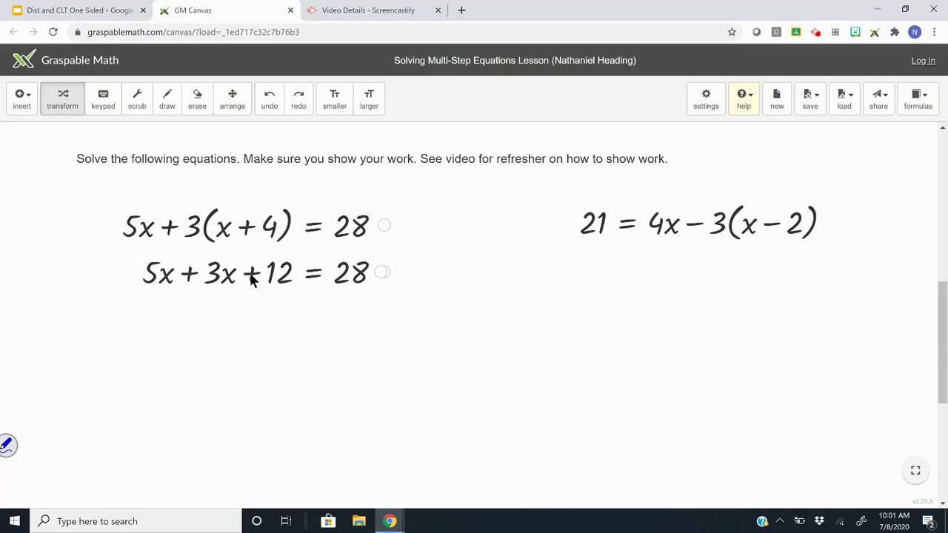
click(252, 278)
click(252, 278)
click(189, 279)
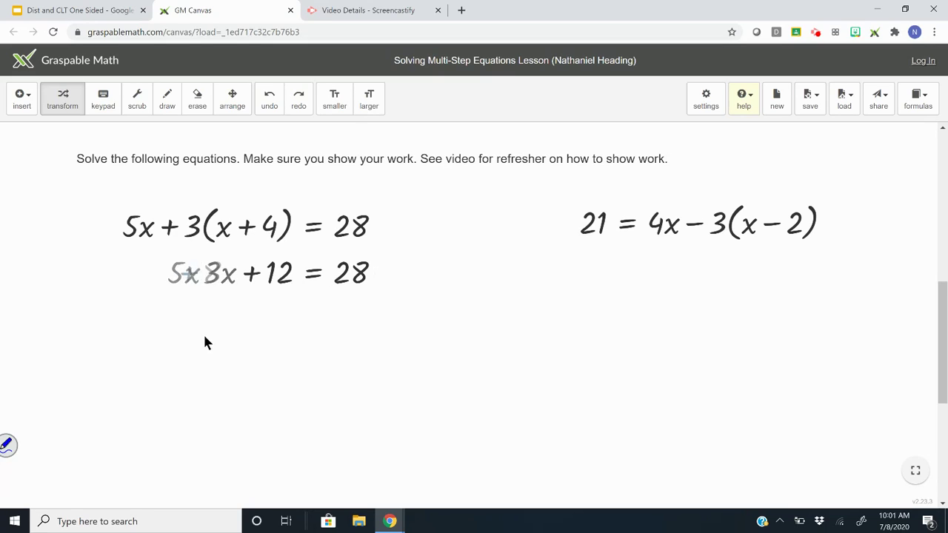
Step: Move the 12 in 8x + 12 = 28 to the other side as a subtraction and simplify 28 − 12
scroll(215, 311, down, 1)
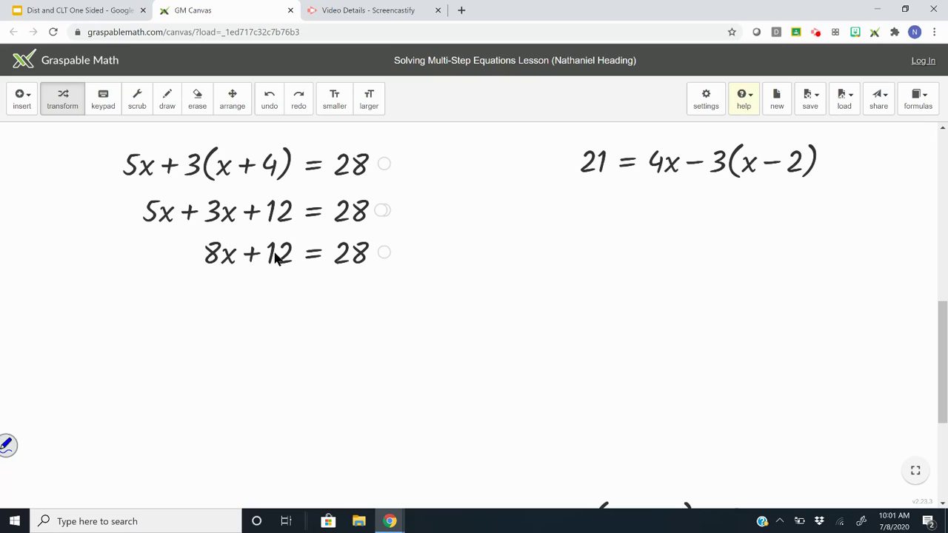
drag(276, 255, 411, 259)
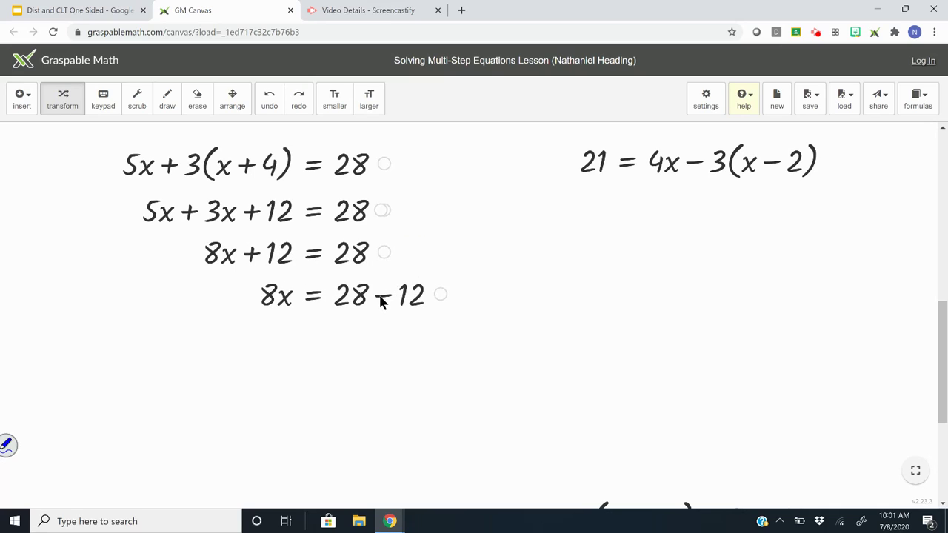
click(382, 300)
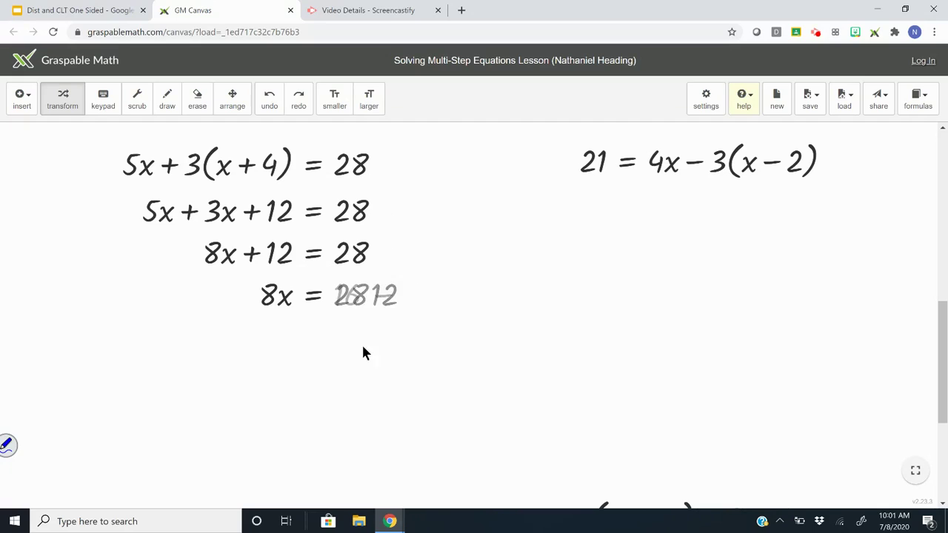
scroll(320, 390, down, 1)
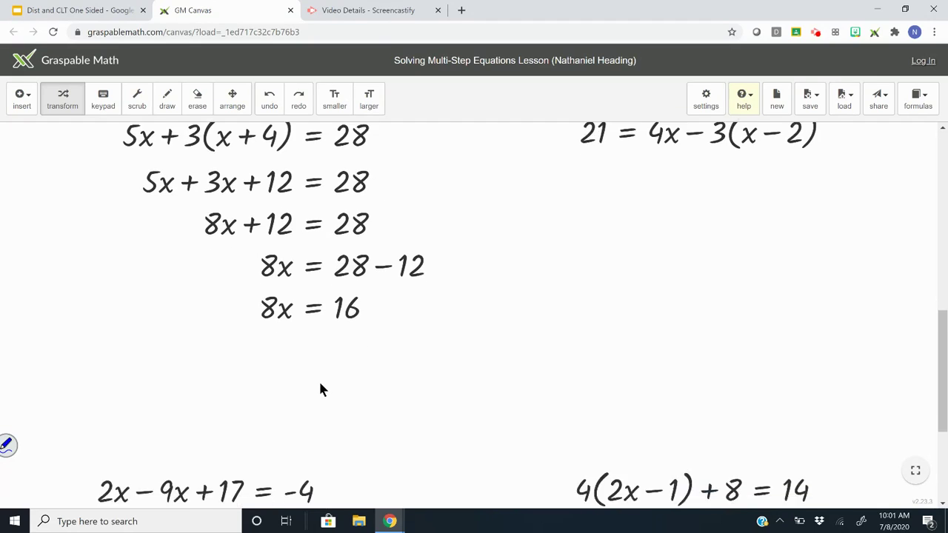
scroll(317, 385, up, 1)
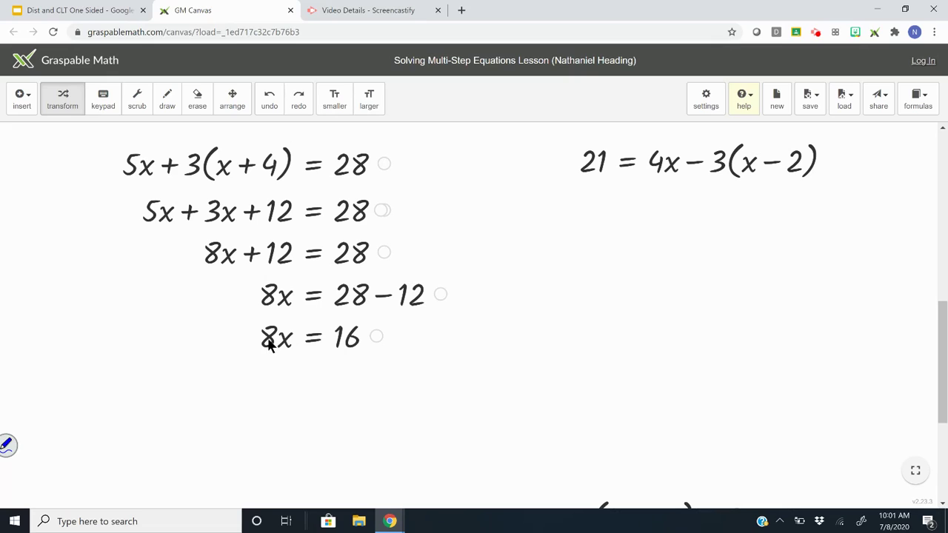
Step: Divide both sides of 8x = 16 by 8 and simplify the resulting fraction
drag(268, 337, 354, 370)
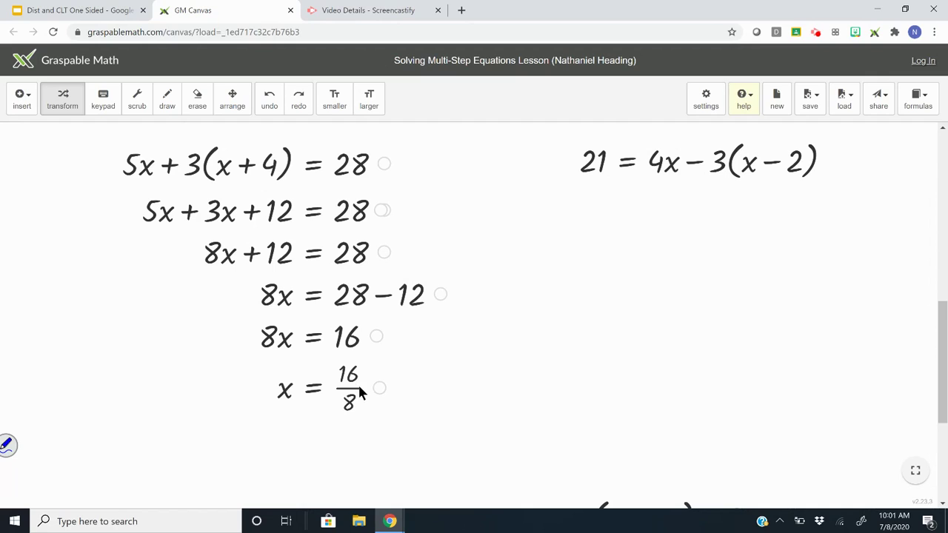
click(355, 390)
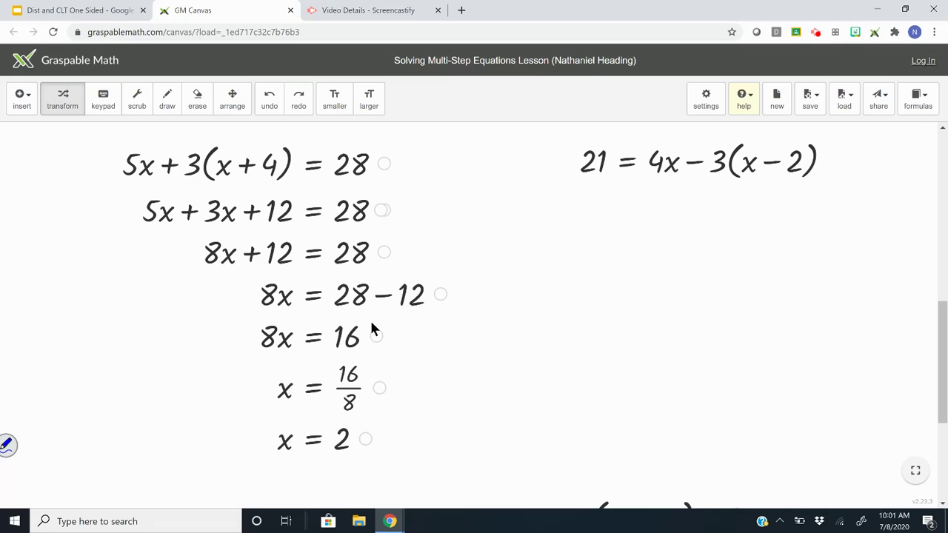
Step: In the practice equation 21 = 4x − 3(x − 2), distribute the 3 and then the minus sign to remove the parentheses
scroll(717, 352, up, 1)
scroll(717, 341, up, 1)
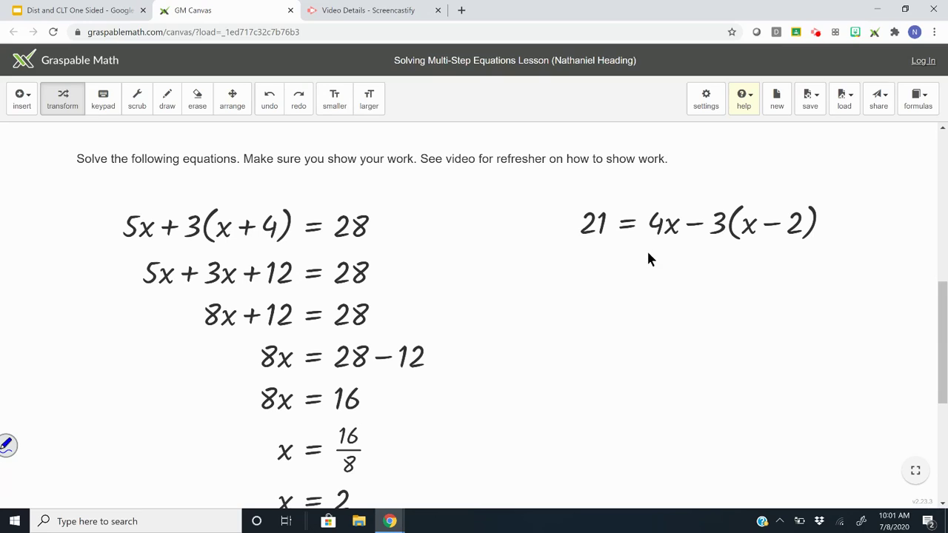
click(696, 230)
click(696, 230)
click(718, 228)
drag(719, 228, 743, 233)
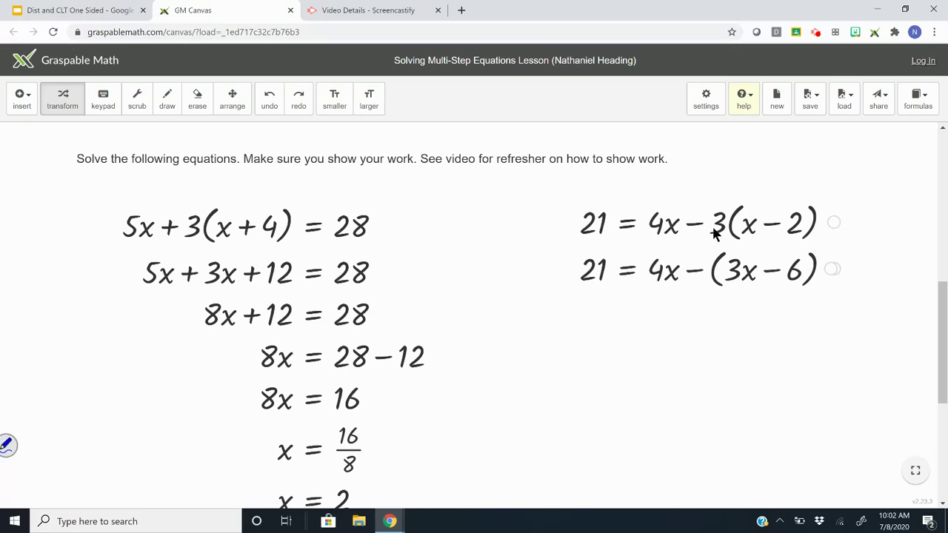
click(694, 274)
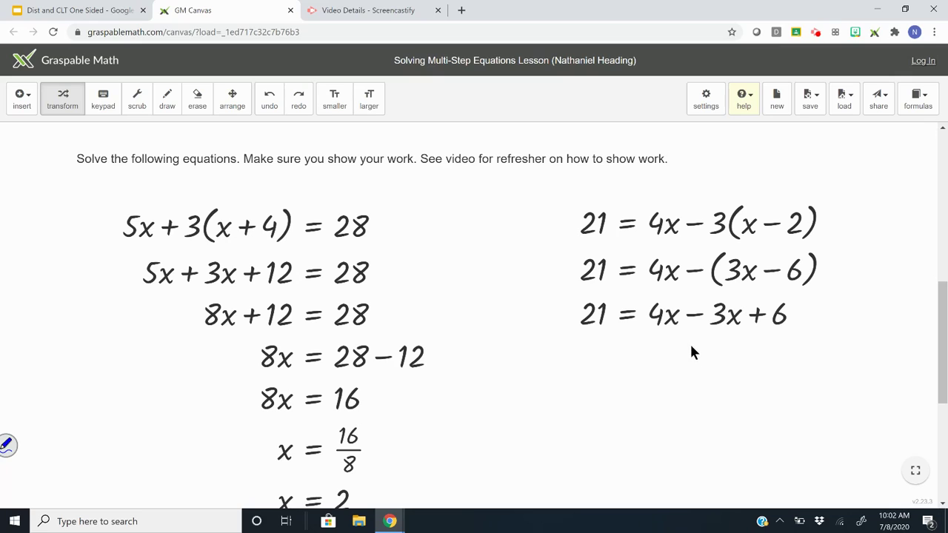
Step: Solve 21 = 4x − 3x + 6 for x by combining the like terms and undoing the addition of 6
scroll(674, 311, down, 1)
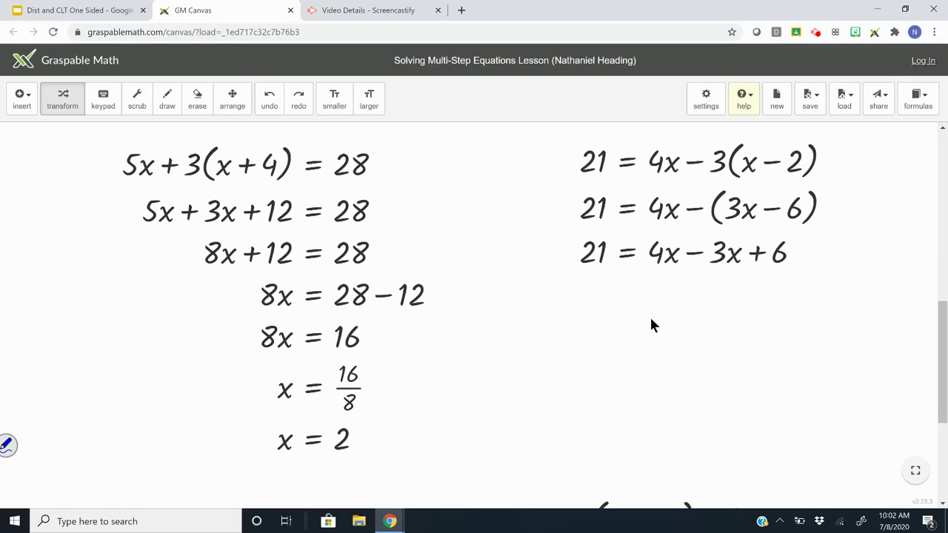
click(693, 255)
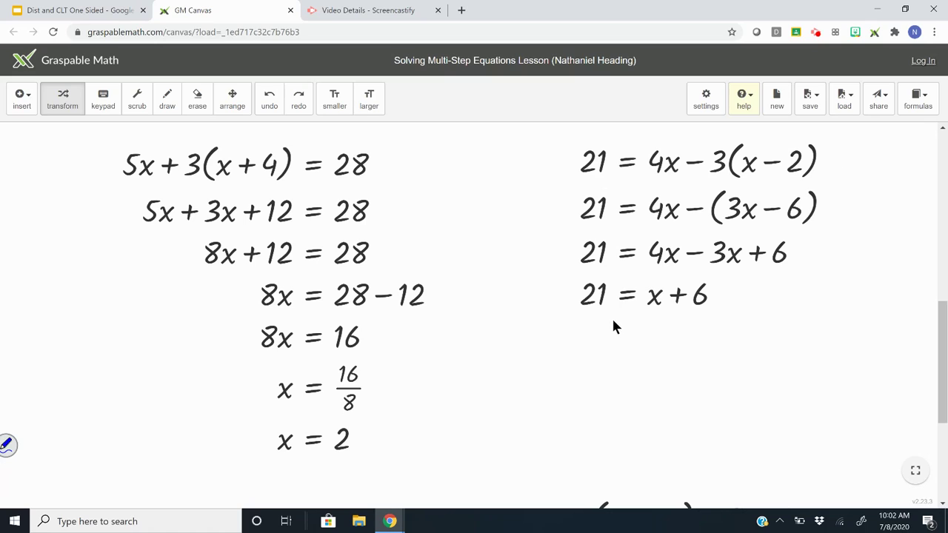
drag(700, 296, 578, 310)
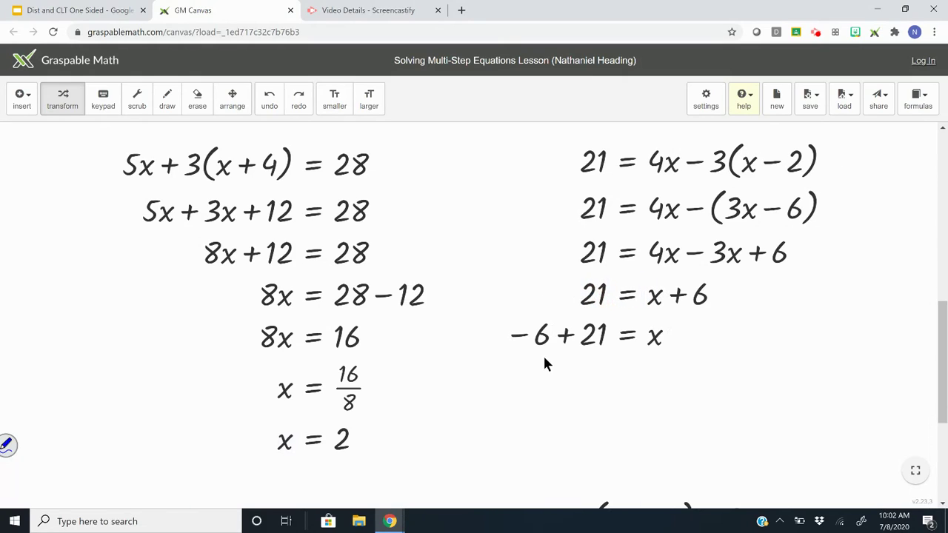
click(567, 338)
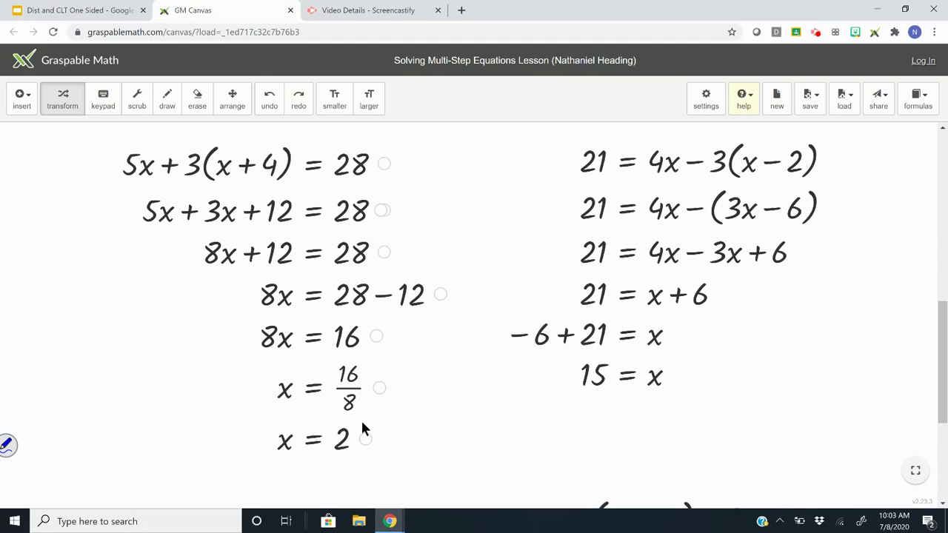
Step: In 2x − 9x + 17 = −4, combine the x terms, move the 17 across as a subtraction, and simplify −4 − 17
scroll(362, 428, down, 1)
scroll(362, 428, down, 6)
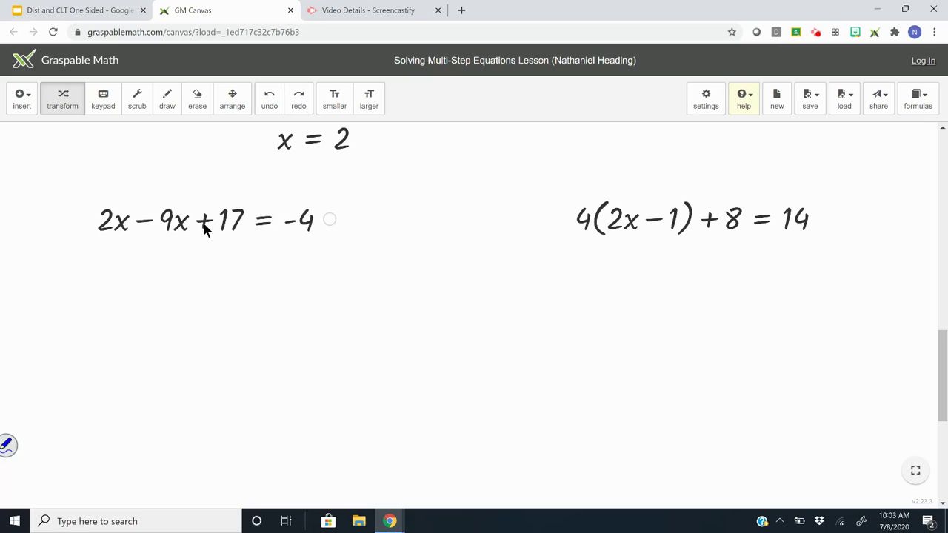
click(144, 224)
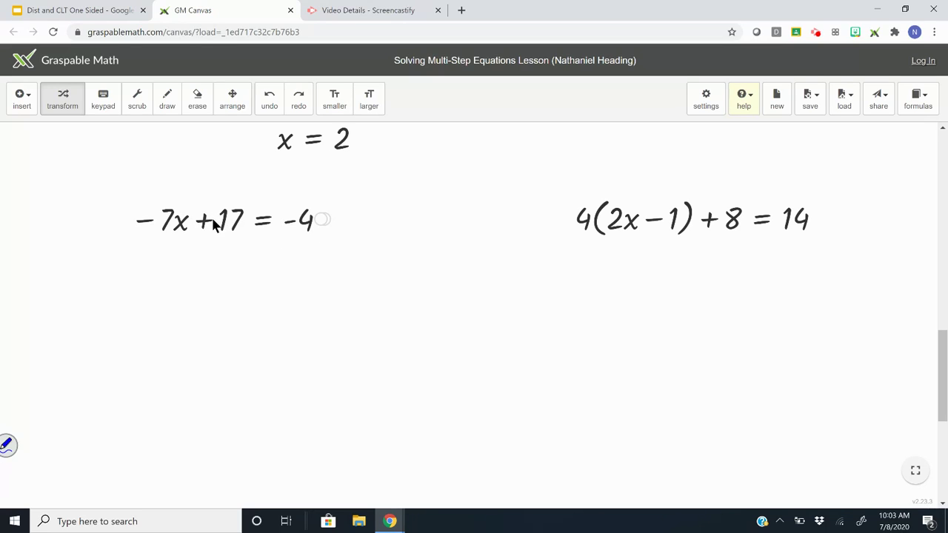
drag(221, 227, 321, 236)
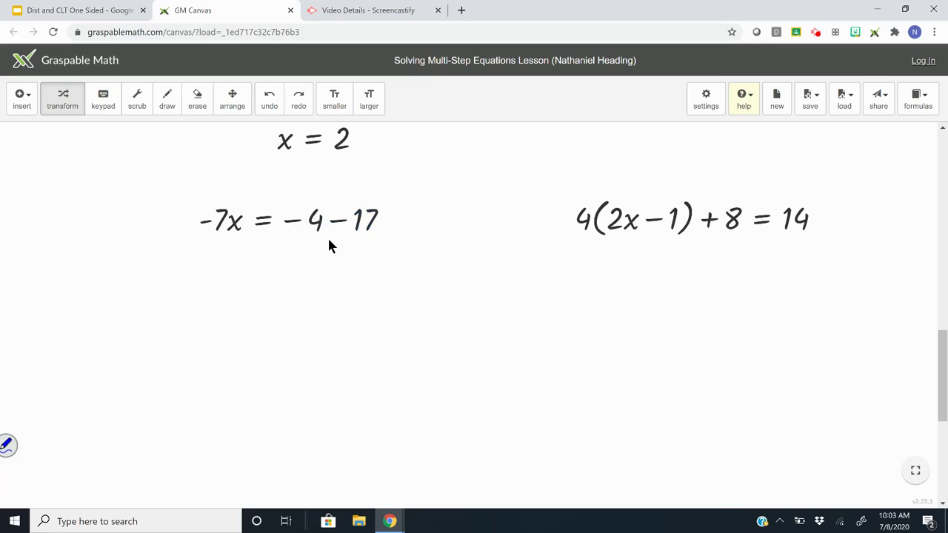
click(337, 220)
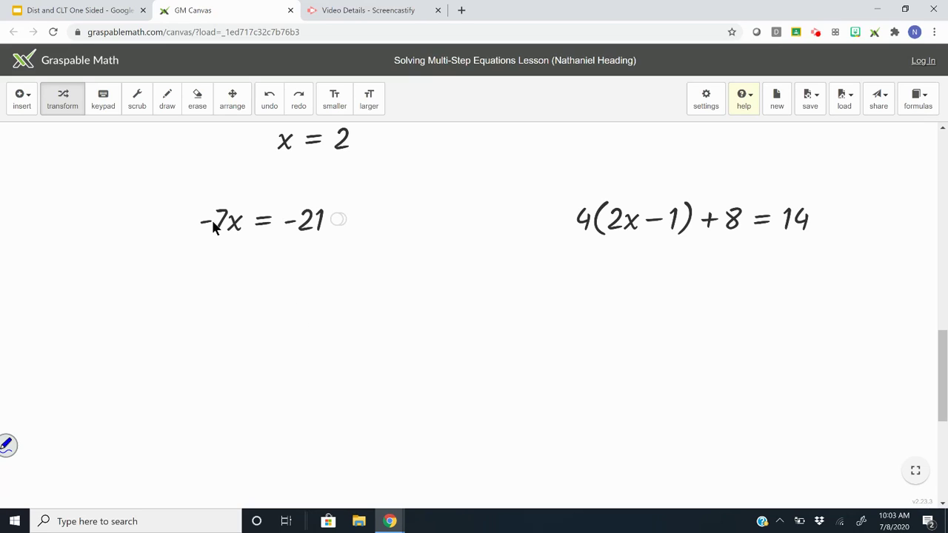
Step: Divide −7x = −21 by −7, simplify the fraction, and expand the equation's history to show every line of work
drag(212, 219, 307, 266)
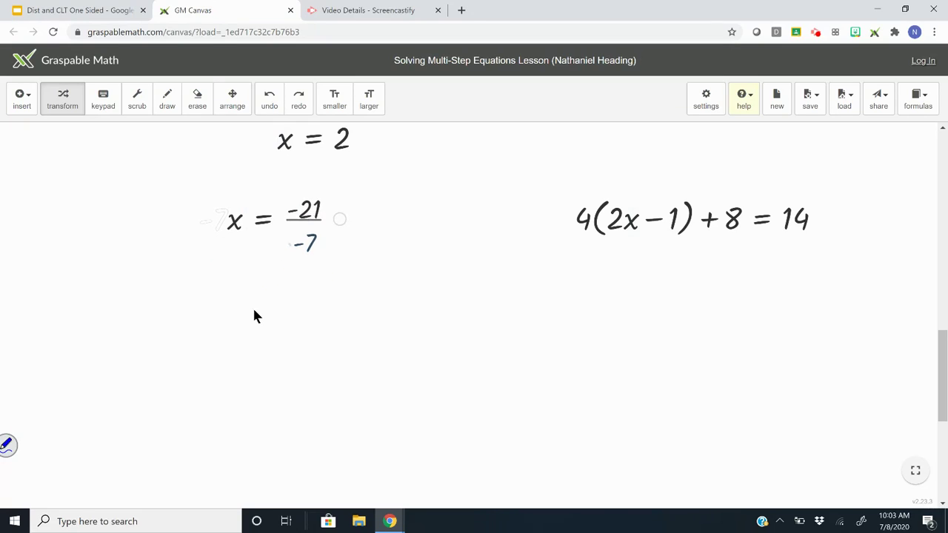
click(302, 224)
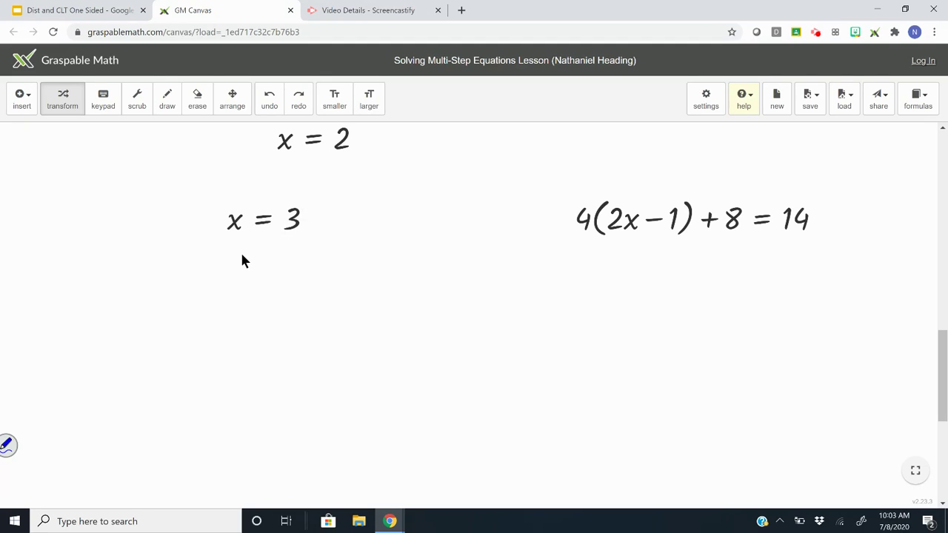
drag(313, 224, 317, 516)
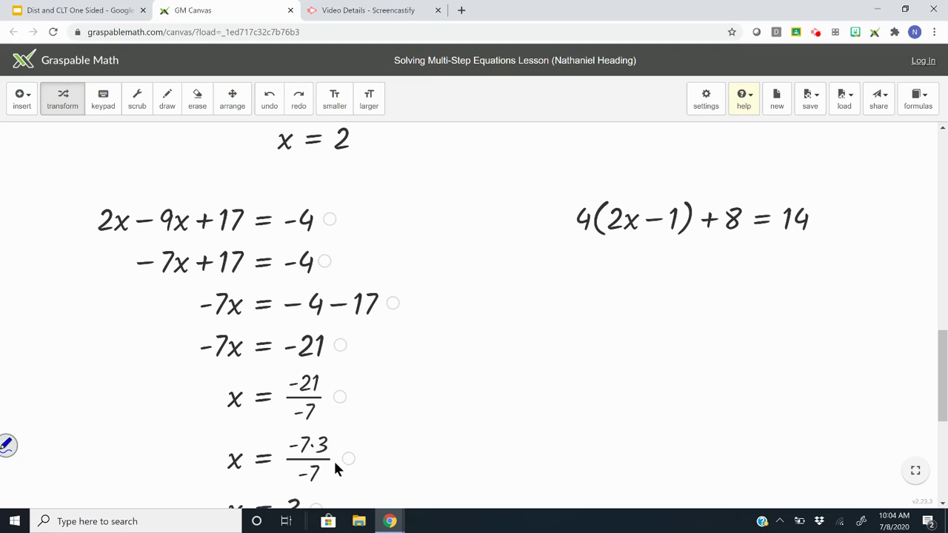
click(365, 218)
click(391, 215)
drag(328, 220, 389, 201)
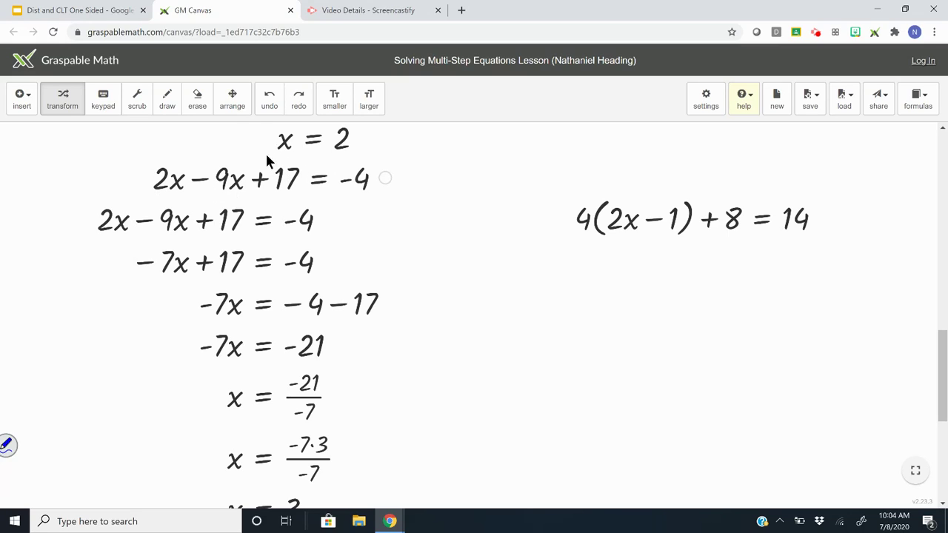
click(232, 93)
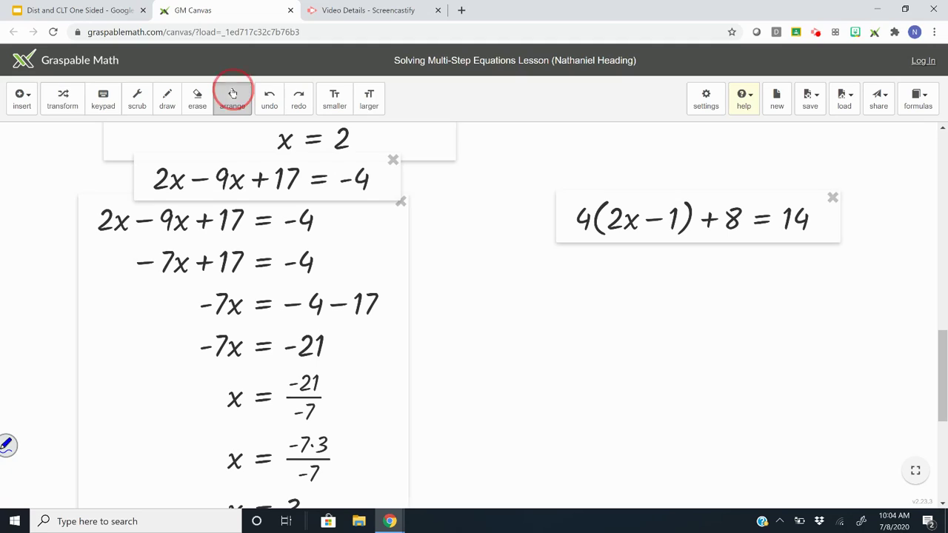
click(393, 161)
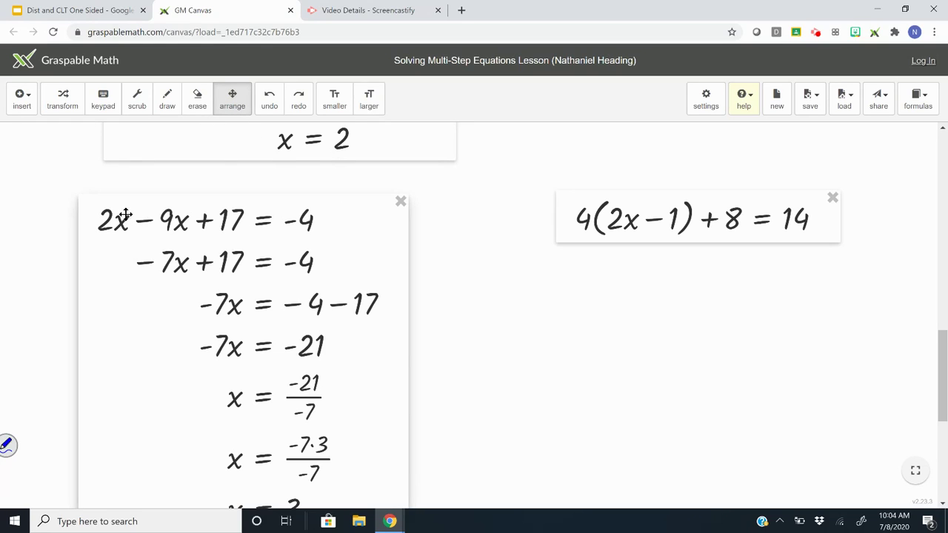
click(60, 105)
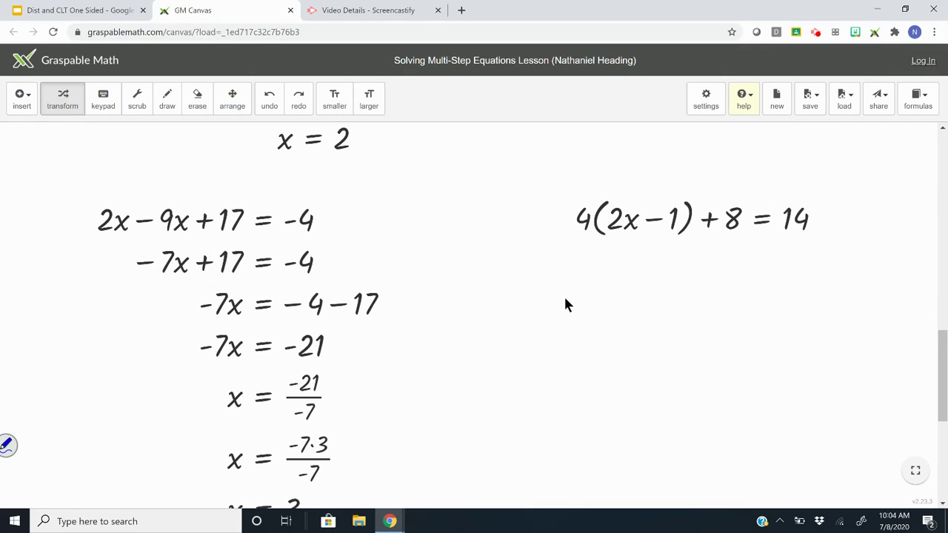
Step: In the practice equation 4(2x − 1) + 8 = 14, distribute the 4 and combine the constants −4 and 8
scroll(564, 304, down, 1)
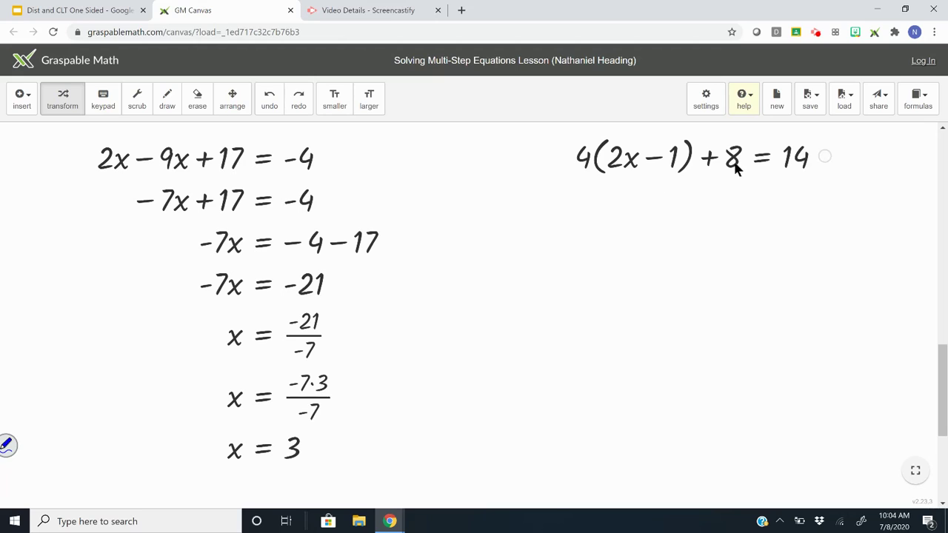
scroll(677, 215, up, 1)
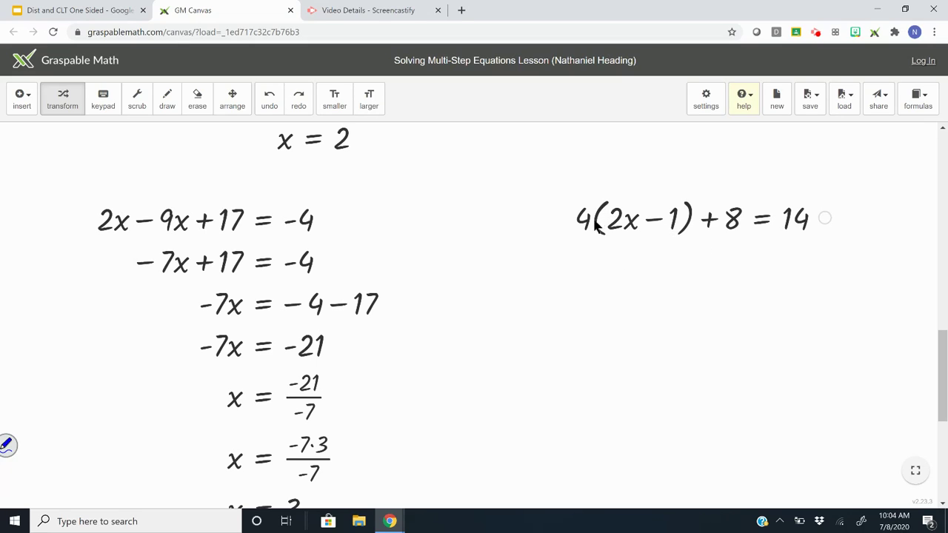
drag(587, 228, 608, 240)
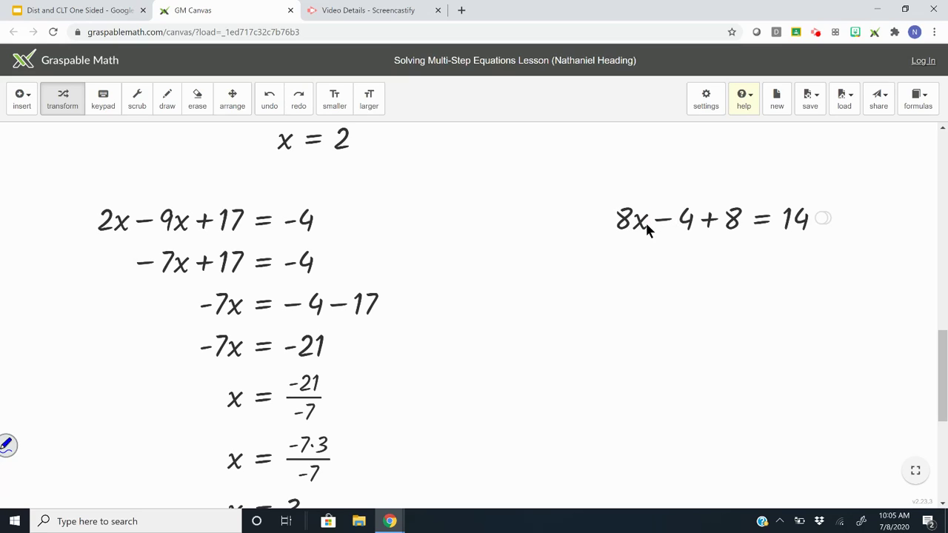
click(709, 222)
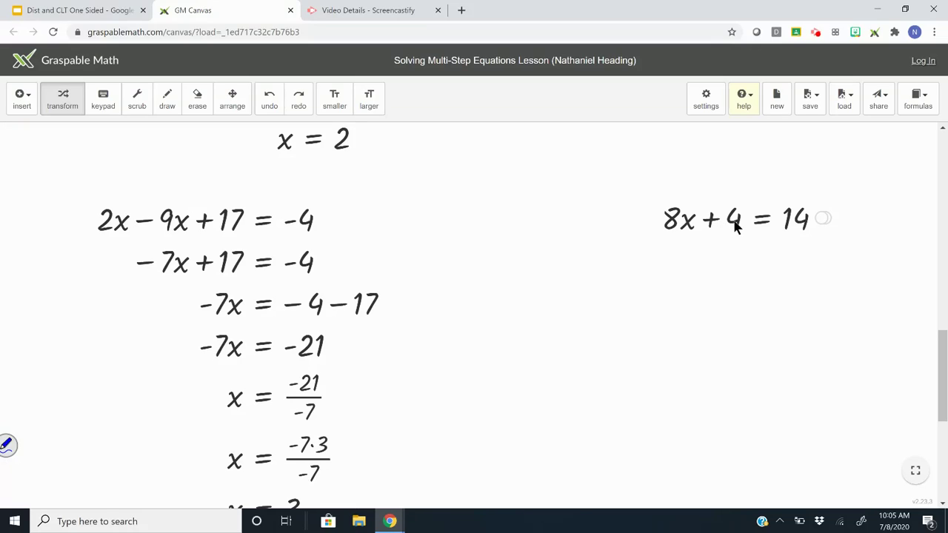
Step: Solve 8x + 4 = 14 for x by undoing the addition of 4 and the multiplication by 8, simplifying each result
drag(734, 222, 805, 291)
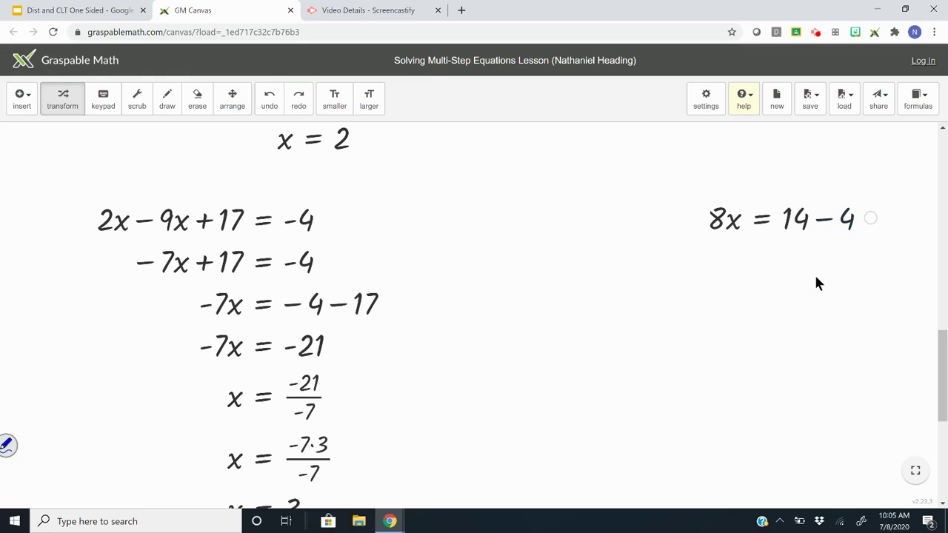
click(821, 221)
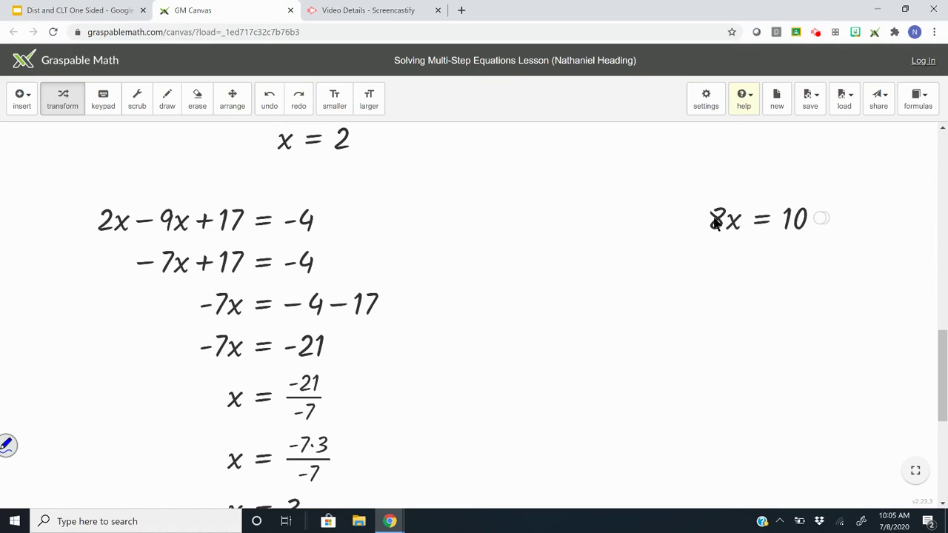
drag(718, 224, 811, 261)
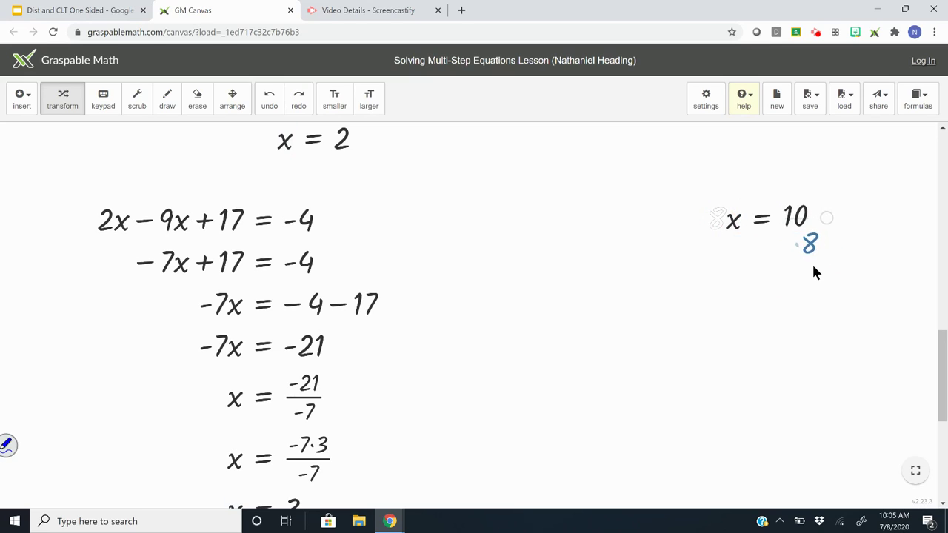
click(795, 226)
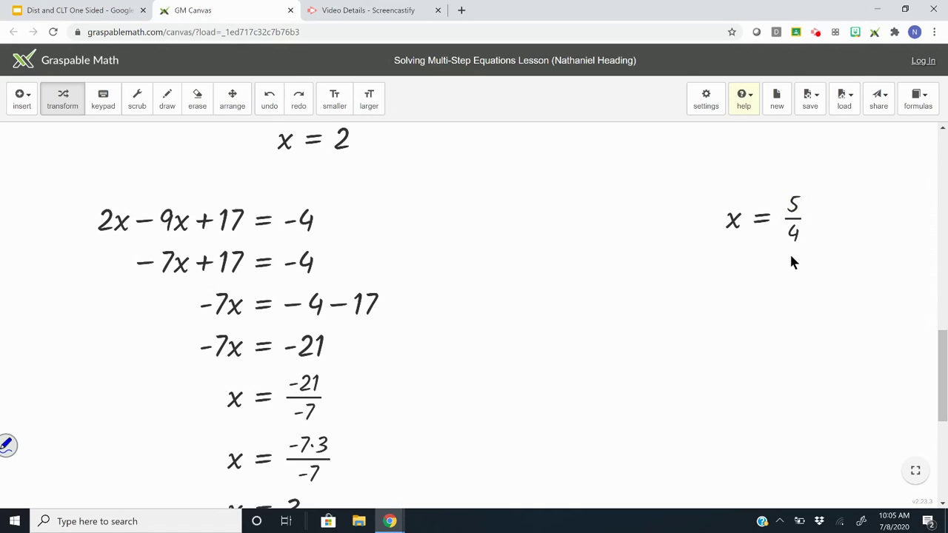
Step: Expand the history of the solved equation 4(2x − 1) + 8 = 14 to show every line, including the hidden distribution lines
mouse_move(793, 232)
drag(821, 220, 792, 481)
scroll(822, 336, up, 2)
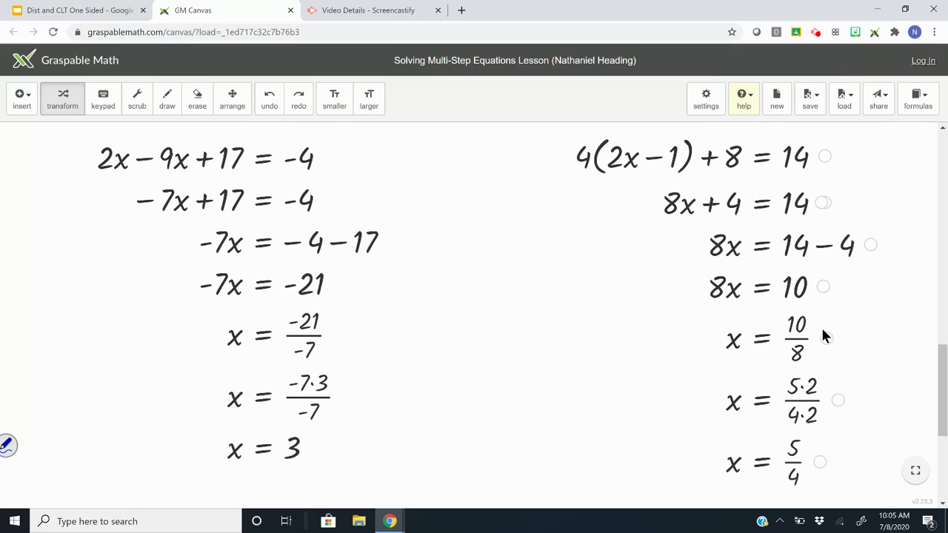
scroll(844, 373, down, 3)
click(820, 278)
scroll(822, 333, up, 3)
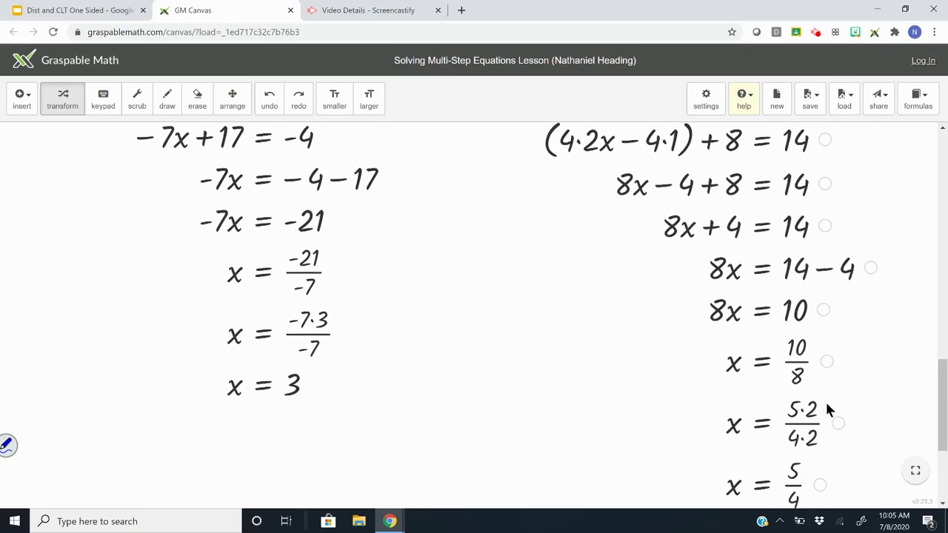
scroll(825, 406, up, 2)
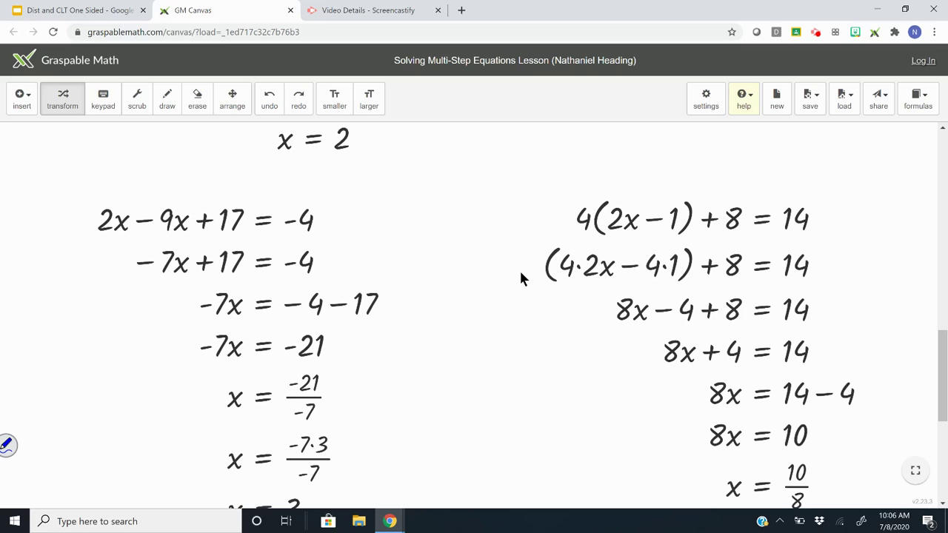
scroll(527, 244, down, 1)
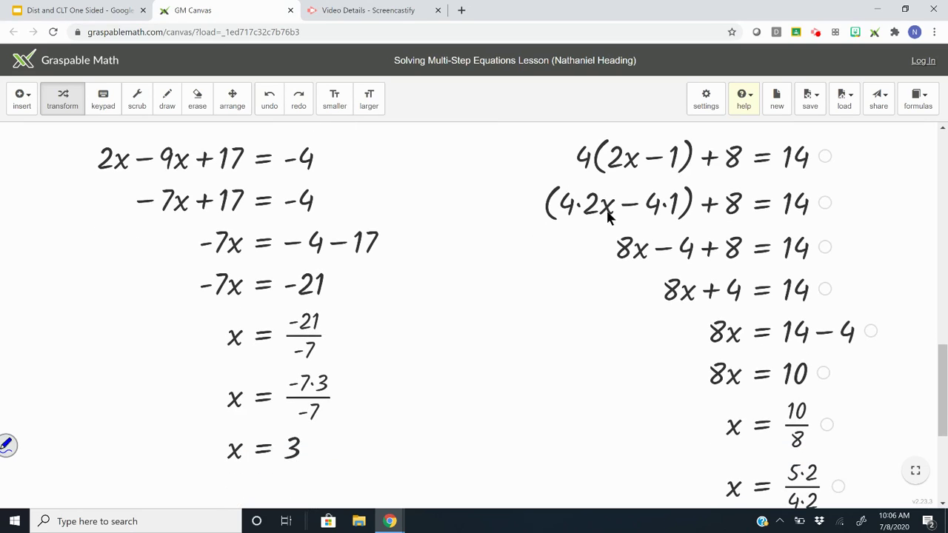